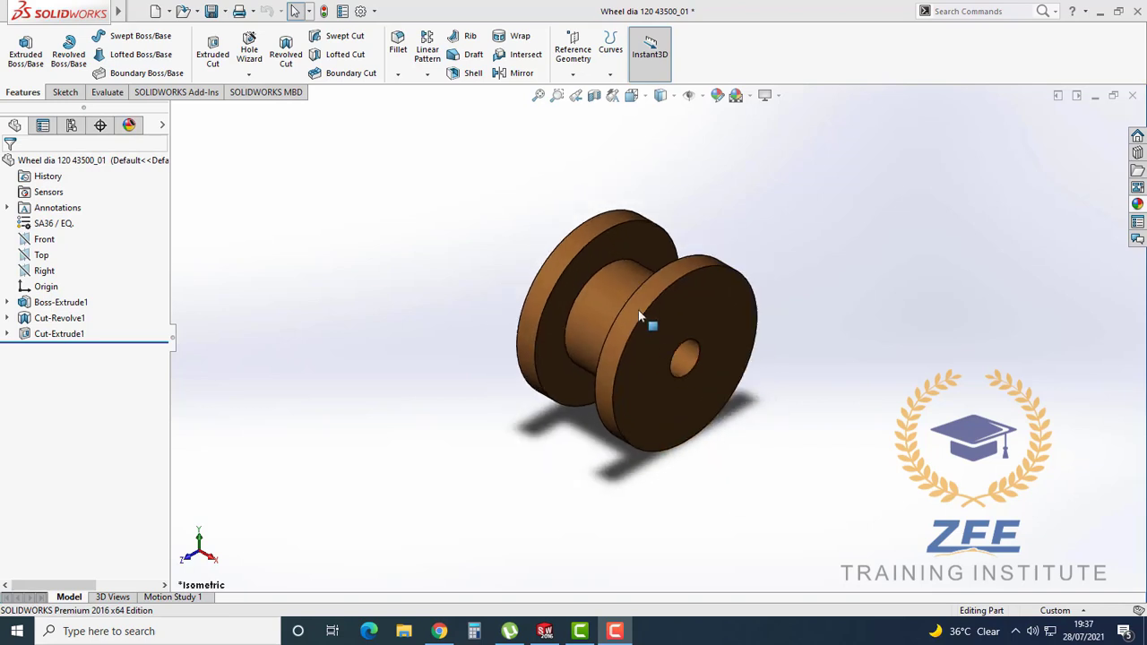
# Start a new drawing from the current wheel part.
pyautogui.scroll(-2, 640, 315)
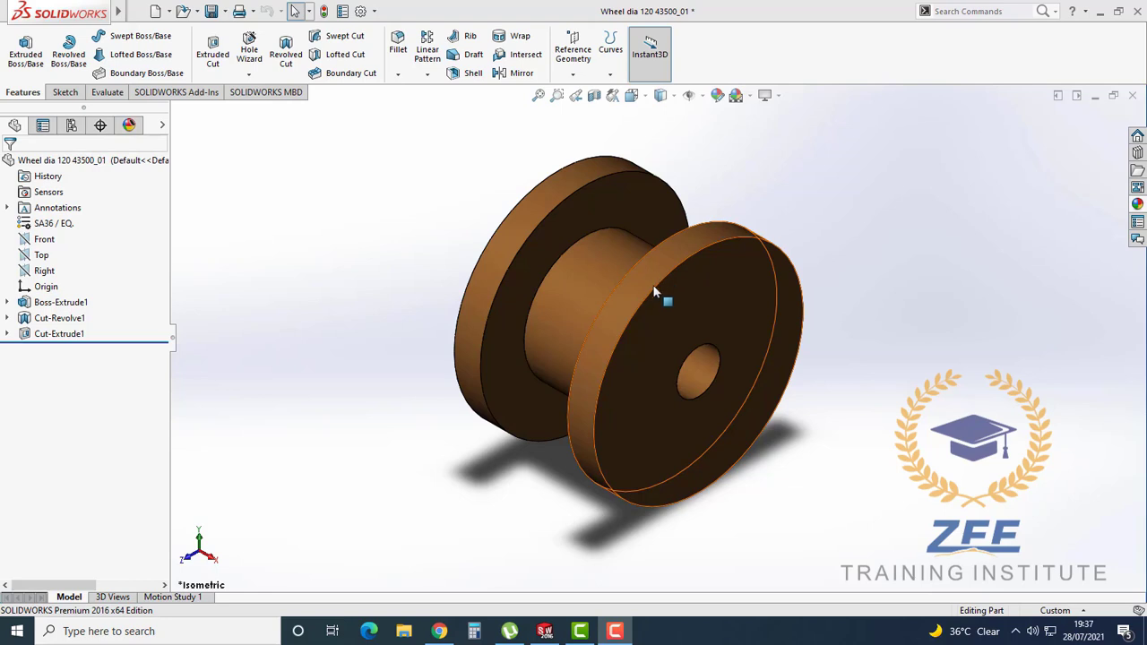
pyautogui.scroll(2, 652, 294)
pyautogui.scroll(-2, 694, 305)
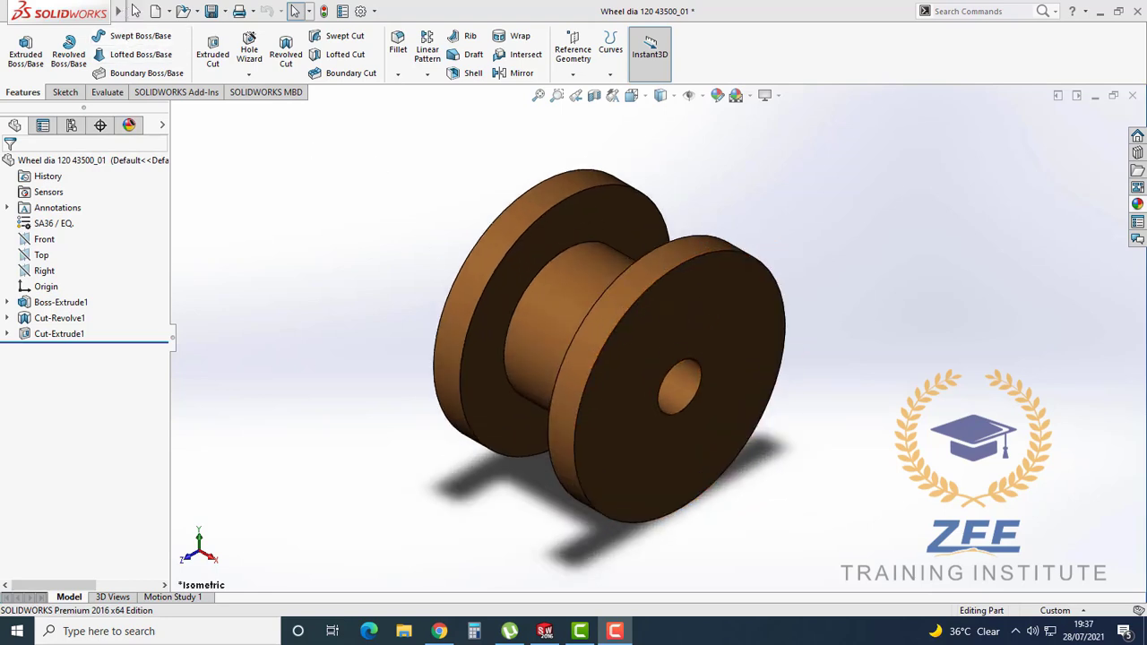
pyautogui.click(169, 11)
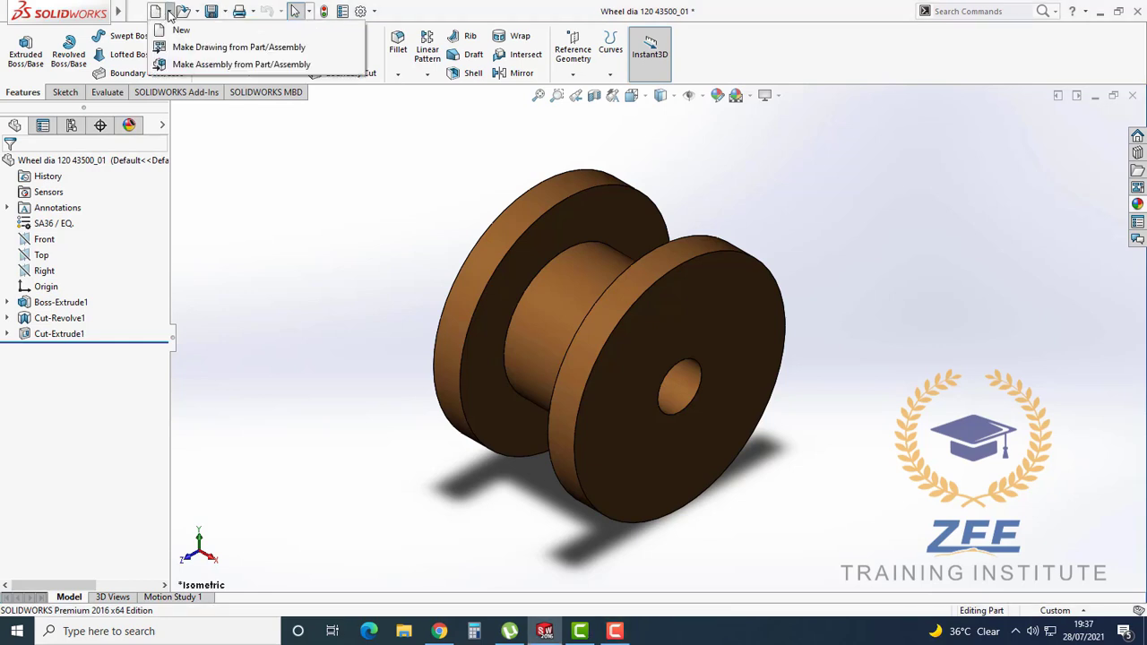
pyautogui.click(227, 49)
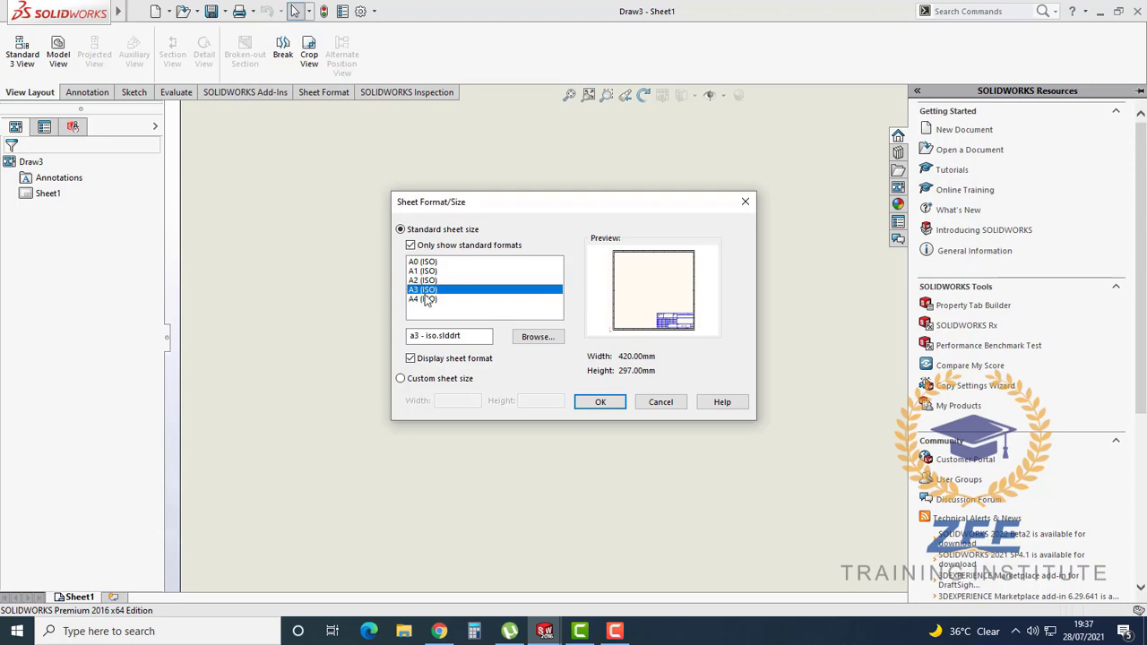
# Set the drawing sheet to the standard A3 (ISO) size with its sheet format displayed.
pyautogui.click(410, 245)
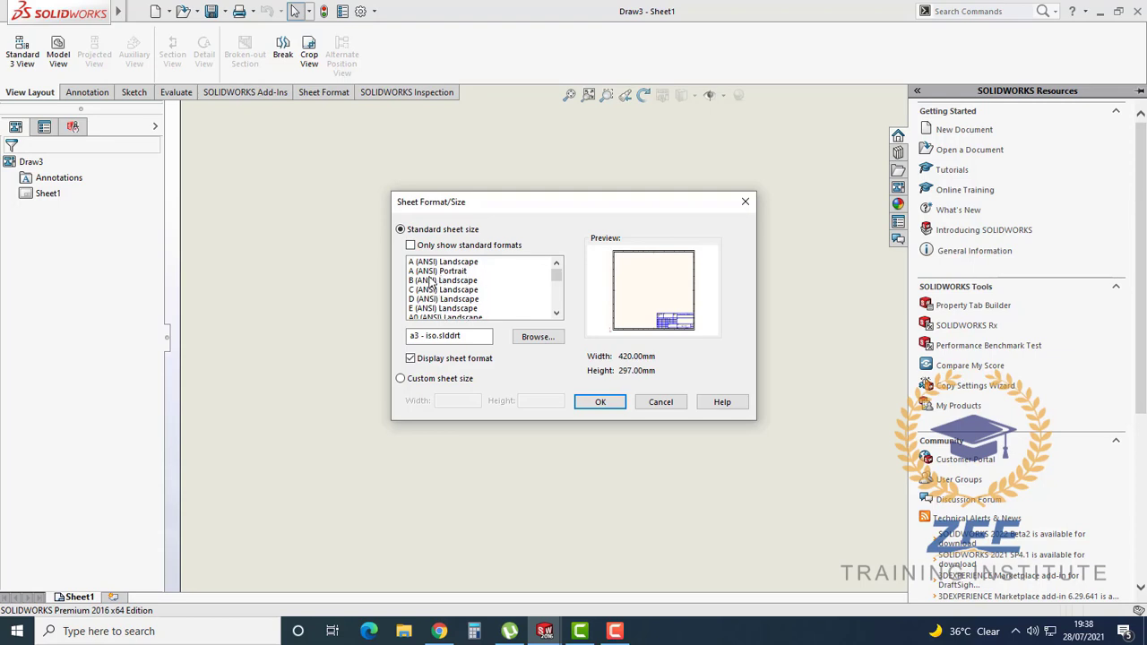
pyautogui.moveTo(556, 284)
pyautogui.mouseDown()
pyautogui.moveTo(556, 310)
pyautogui.moveTo(556, 279)
pyautogui.mouseUp()
pyautogui.click(411, 246)
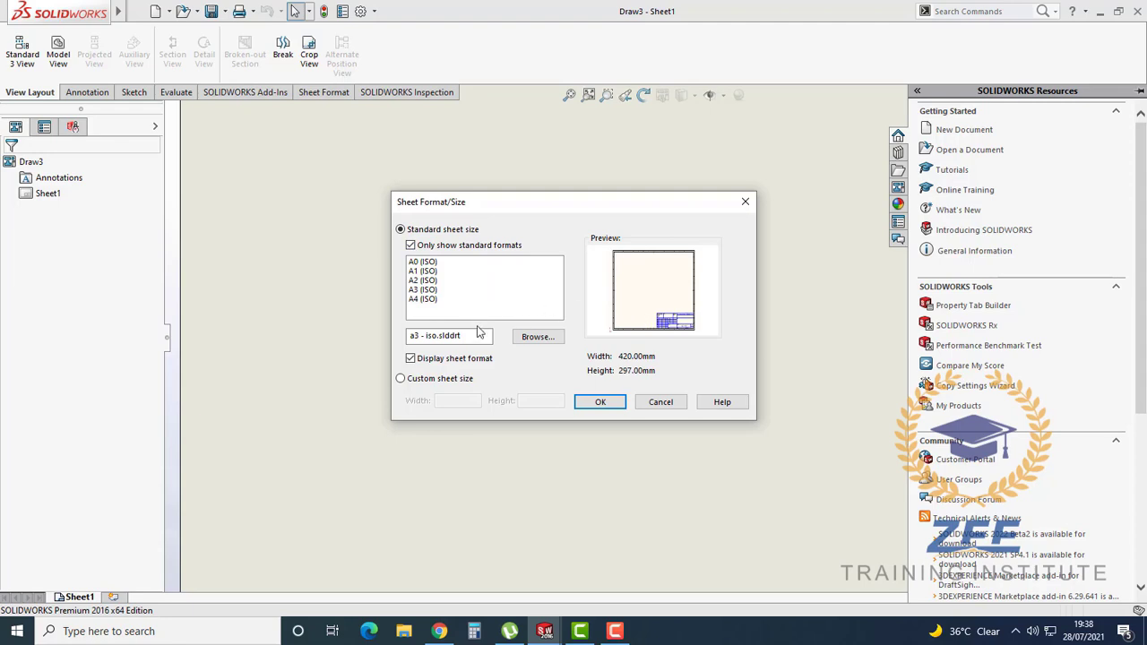
pyautogui.click(420, 290)
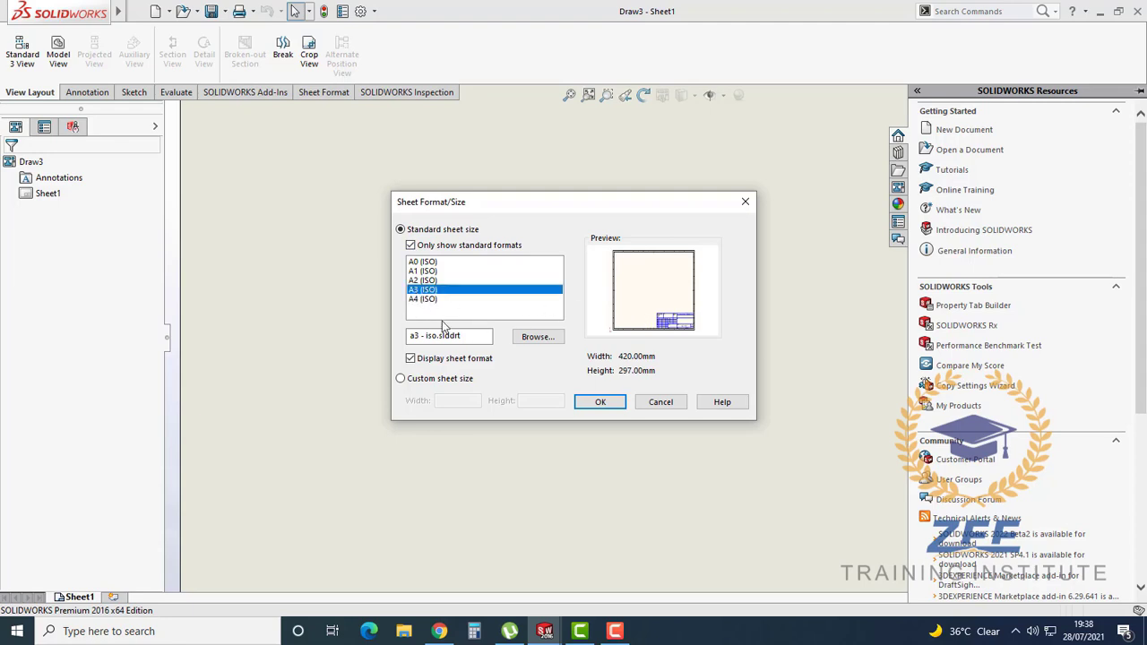
pyautogui.click(600, 402)
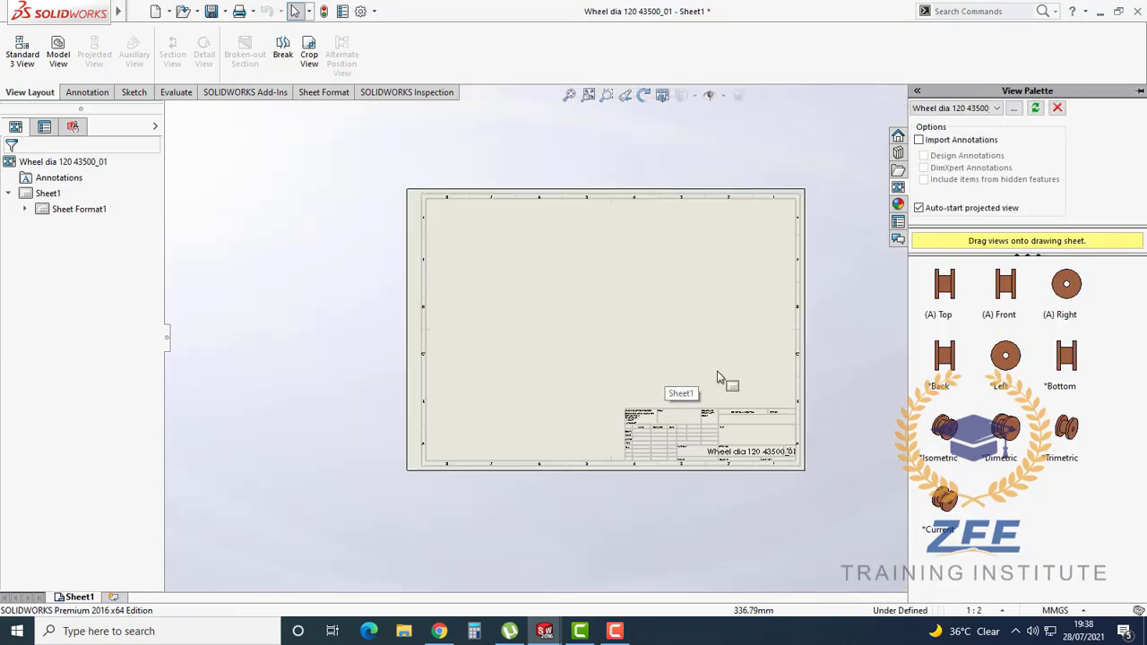
# Place the wheel's Top view in the sheet's upper-left area, with projected views to its right and below it.
pyautogui.scroll(-1, 673, 281)
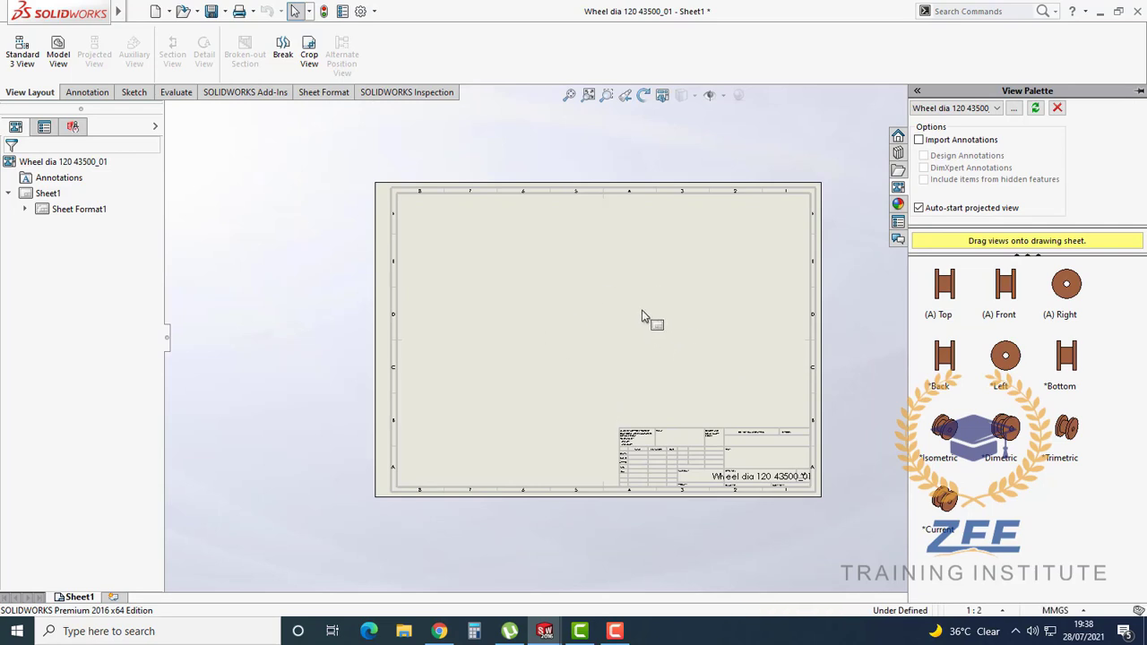
pyautogui.scroll(-1, 662, 256)
pyautogui.scroll(1, 625, 304)
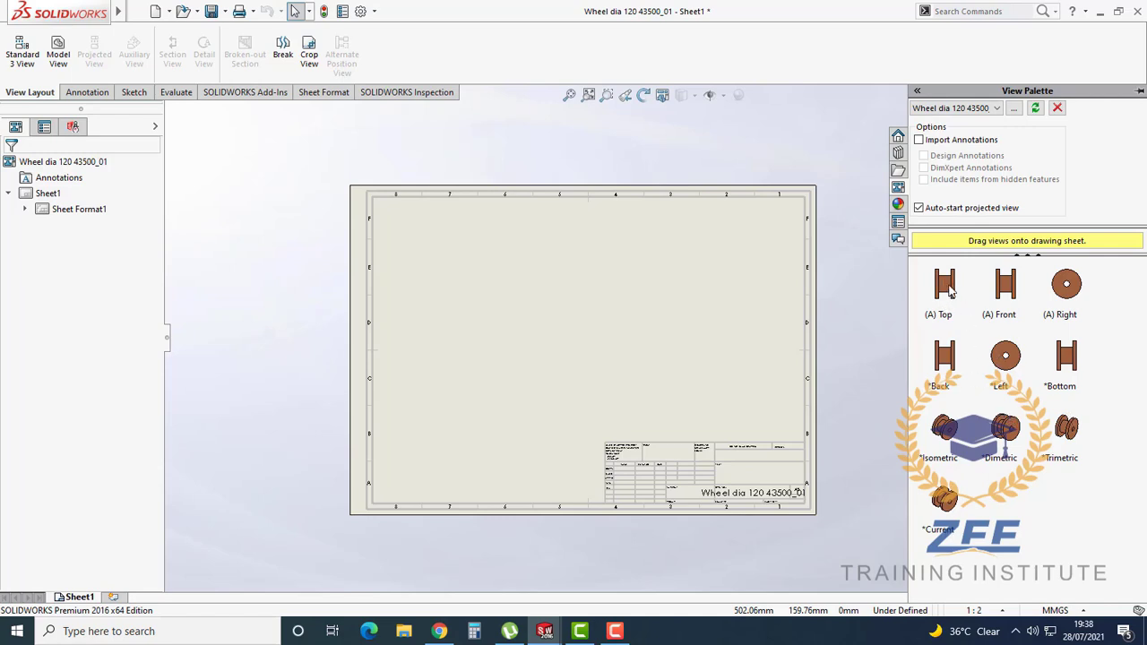
pyautogui.moveTo(953, 286)
pyautogui.mouseDown()
pyautogui.moveTo(830, 360)
pyautogui.moveTo(460, 312)
pyautogui.moveTo(429, 272)
pyautogui.mouseUp()
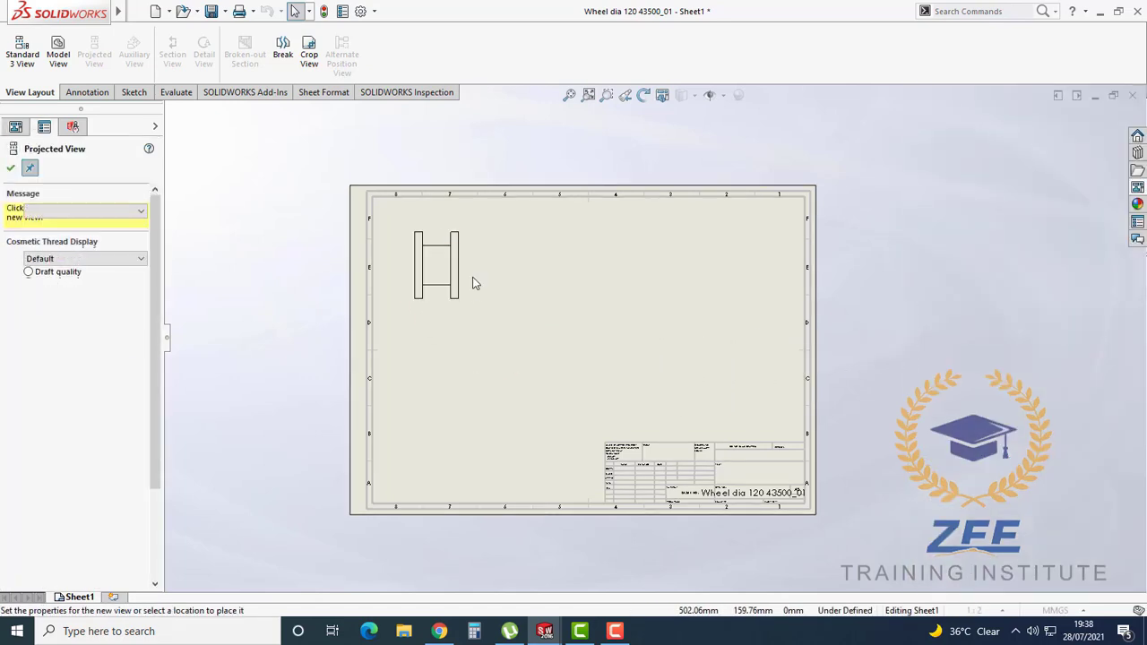
pyautogui.scroll(-2, 466, 280)
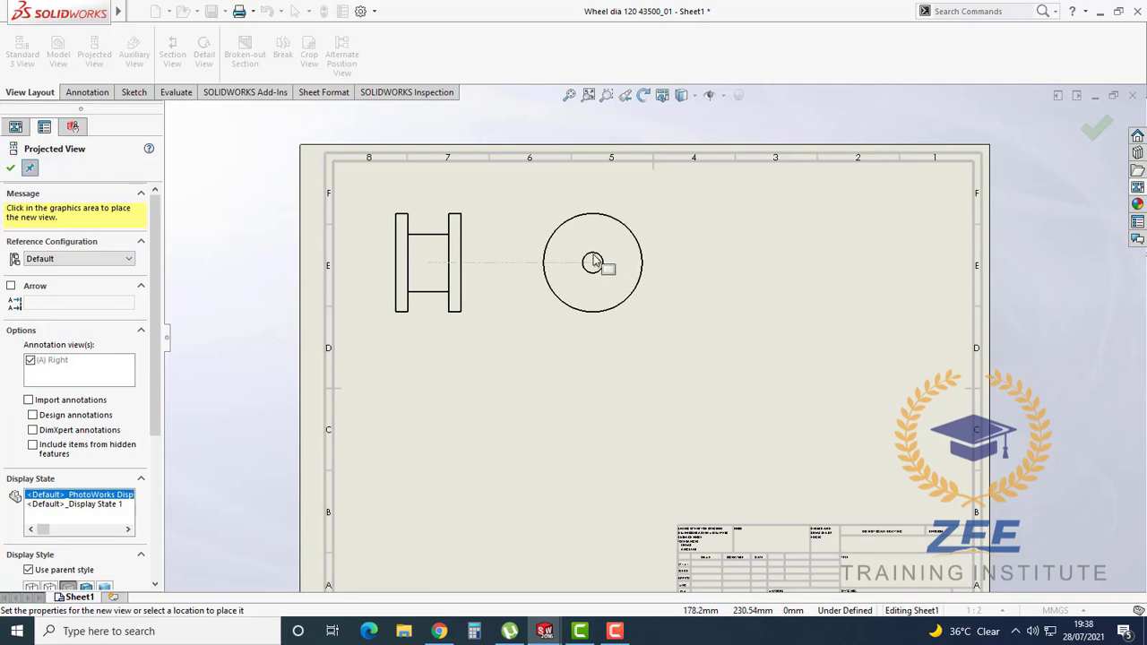
pyautogui.click(593, 259)
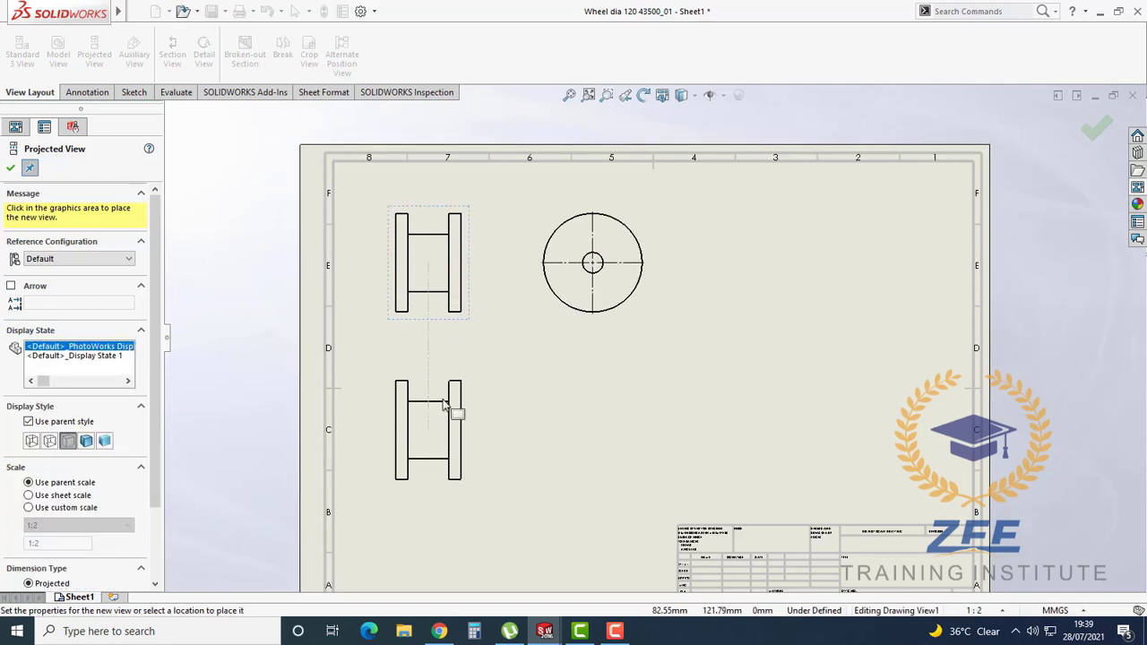
pyautogui.click(439, 418)
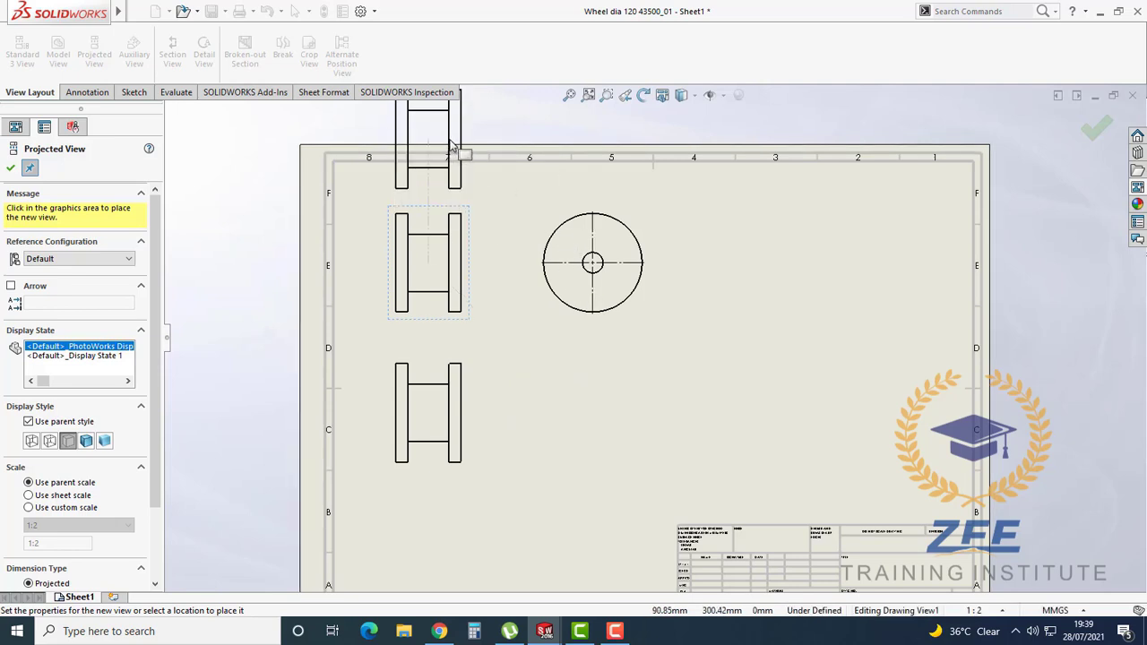
pyautogui.click(612, 343)
# Project another view from the circular side view and place it to that view's right.
pyautogui.scroll(2, 668, 341)
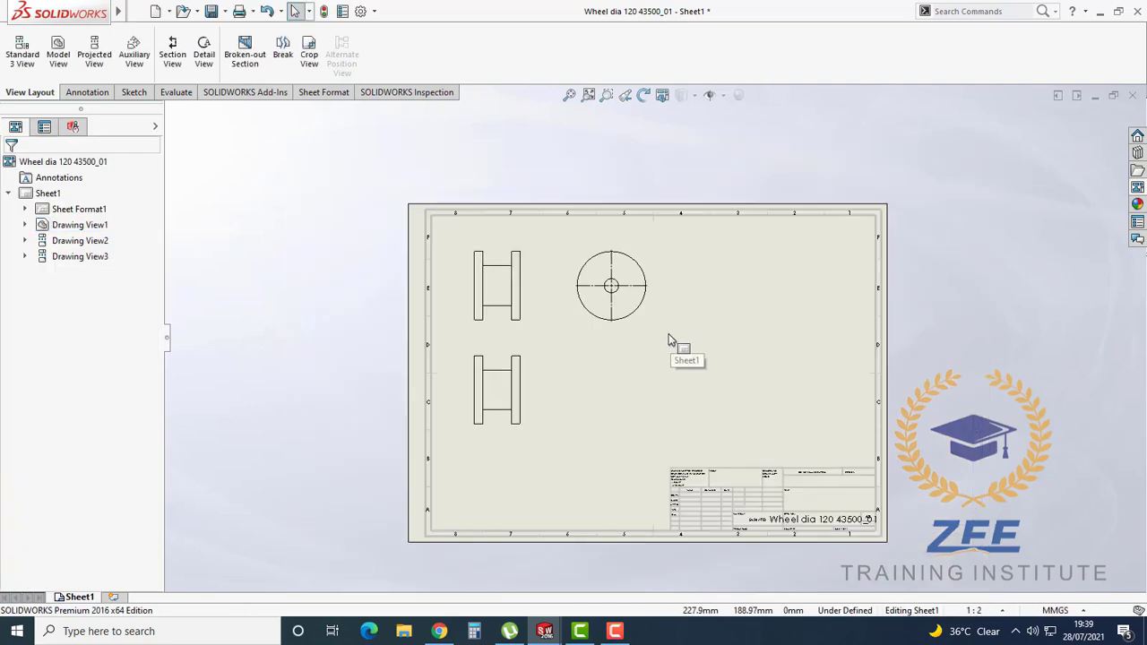
pyautogui.scroll(-2, 675, 351)
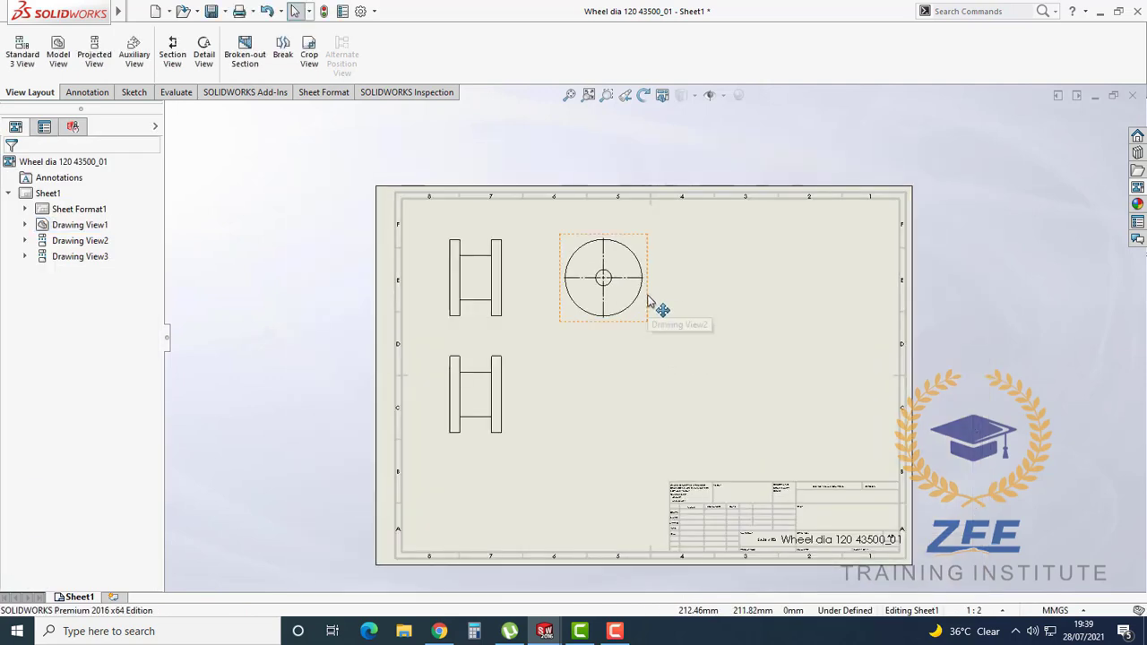
pyautogui.click(652, 305)
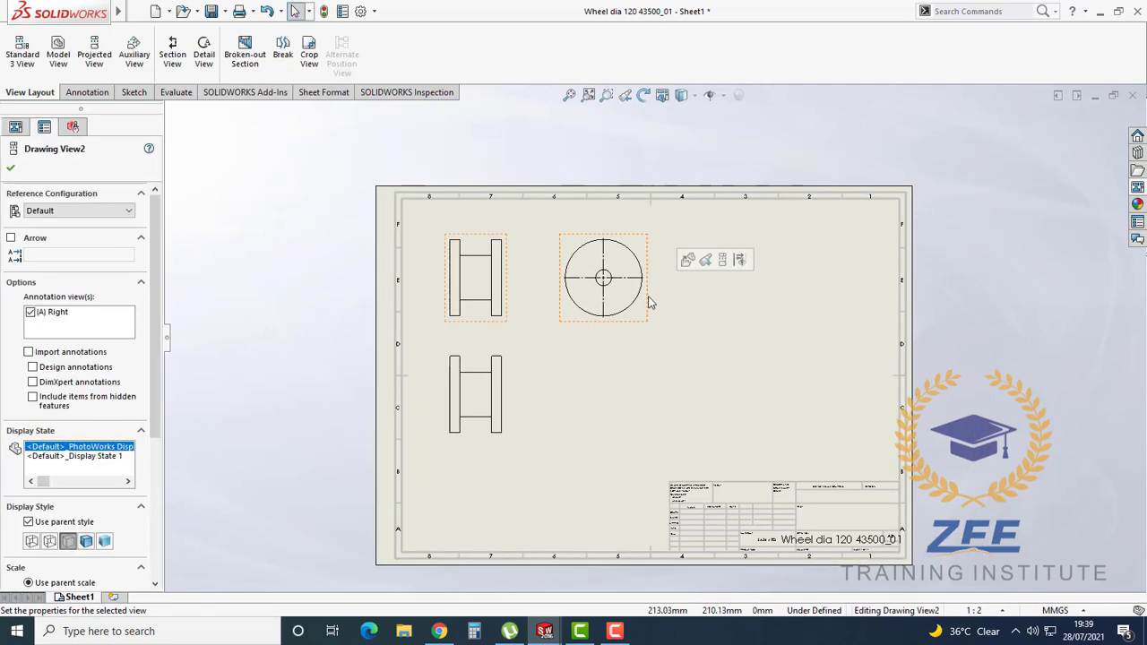
pyautogui.click(105, 60)
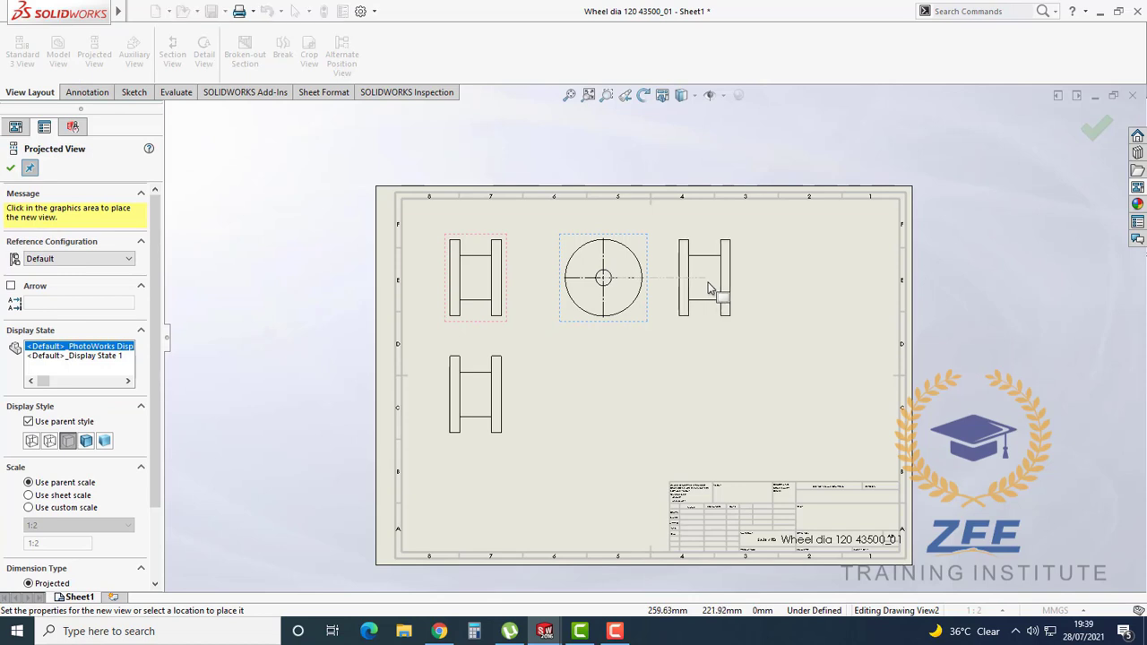
pyautogui.click(715, 284)
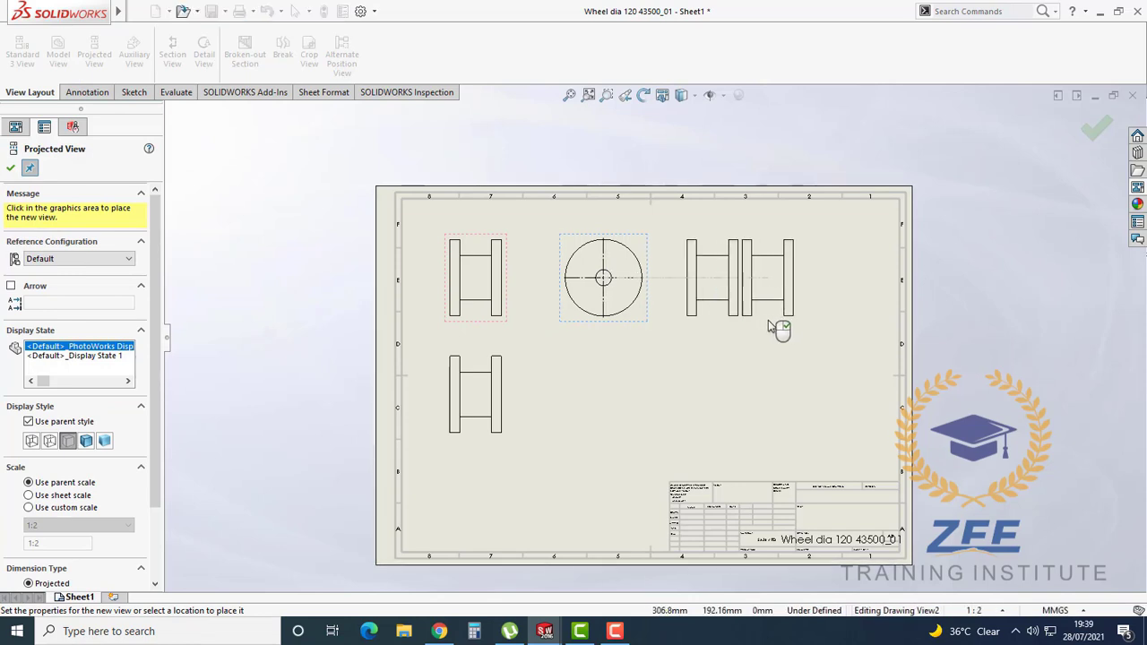
pyautogui.press('Escape')
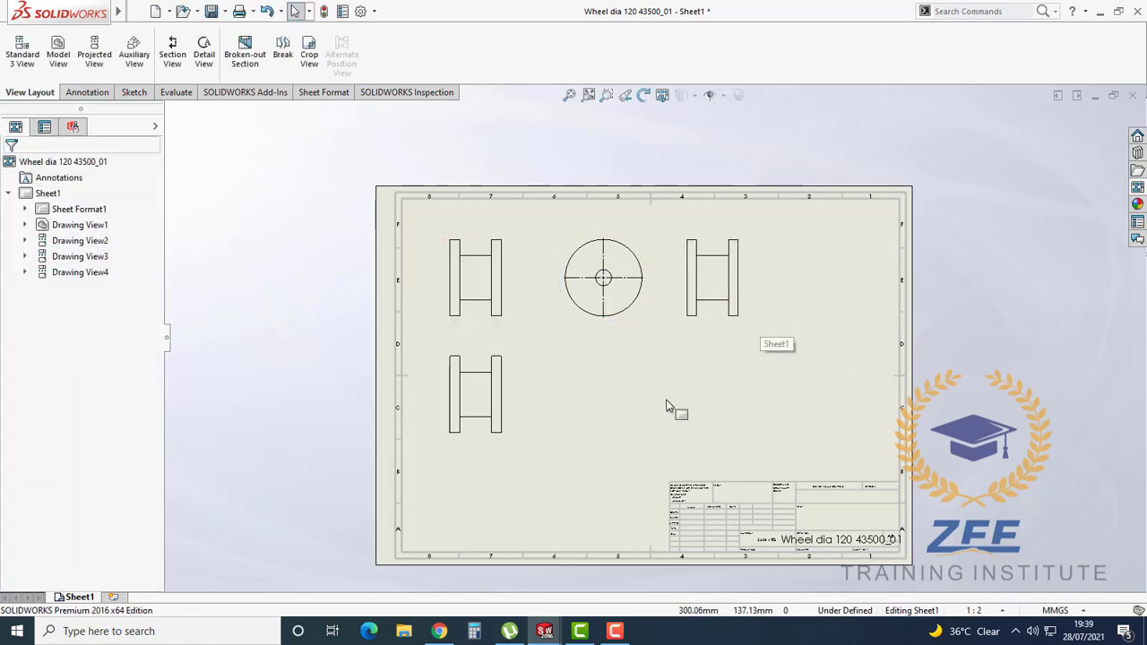
# Add the wheel's Isometric view above the title block on the right side of the sheet.
pyautogui.click(1137, 188)
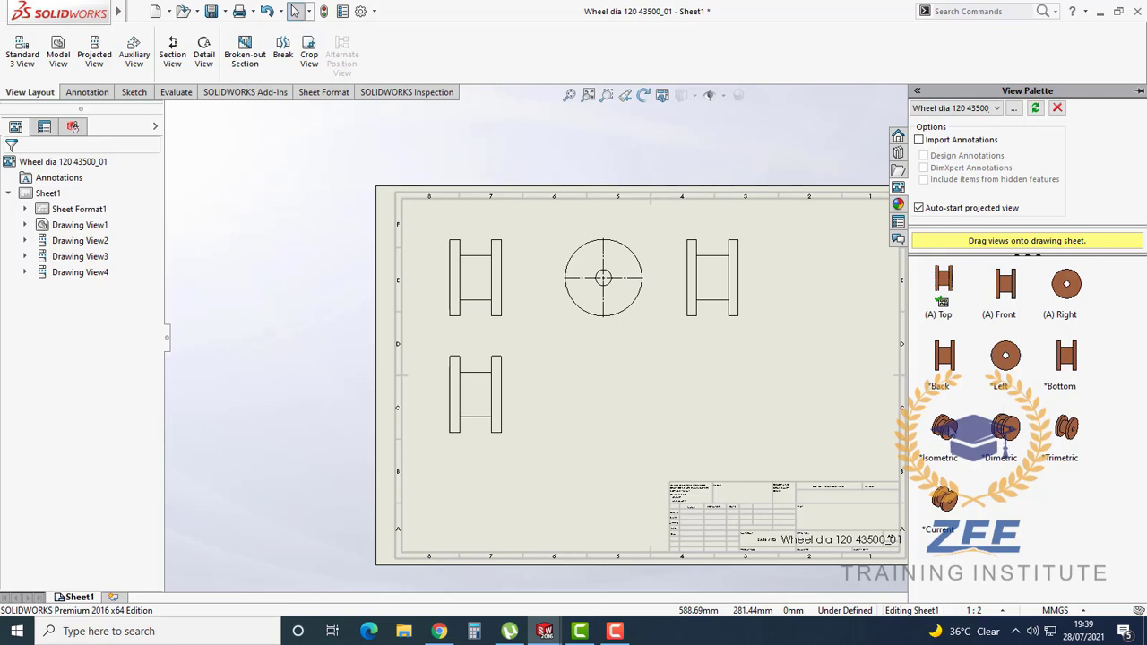
pyautogui.moveTo(943, 428); pyautogui.dragTo(793, 416)
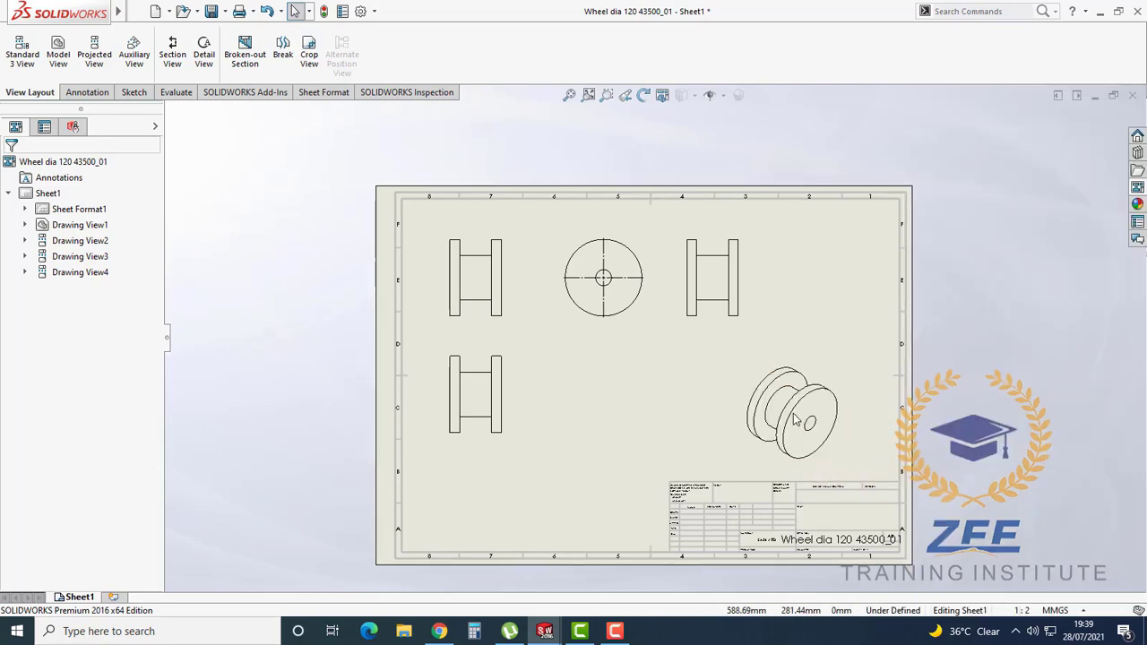
pyautogui.click(696, 371)
pyautogui.scroll(2, 691, 376)
pyautogui.scroll(-1, 671, 368)
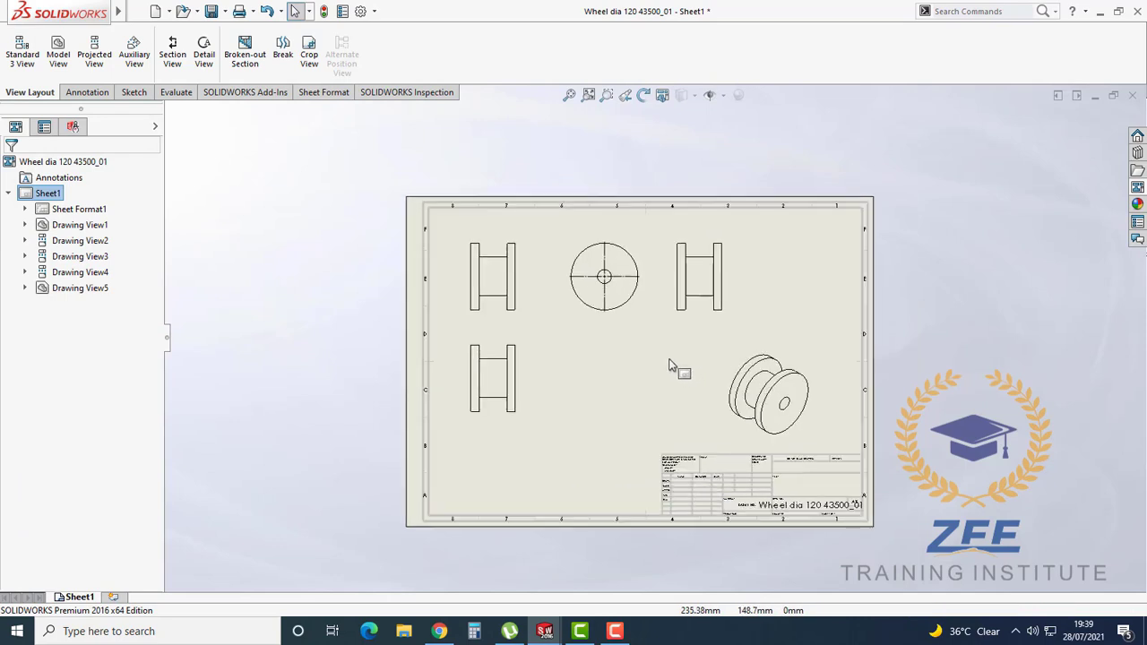
pyautogui.scroll(-1, 593, 336)
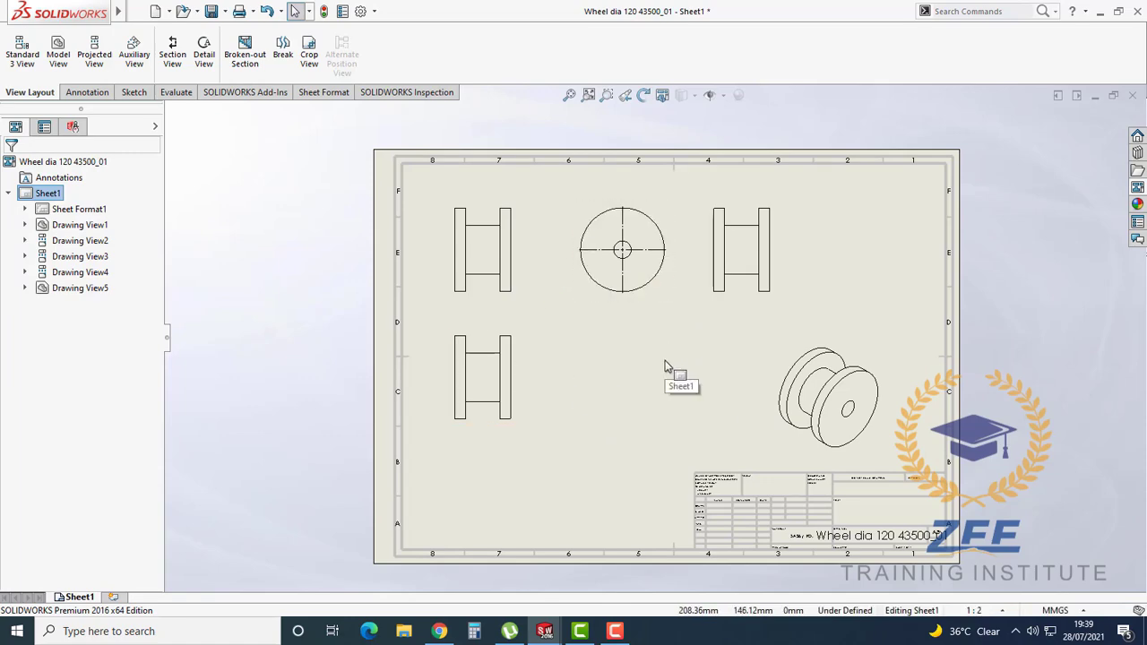
pyautogui.scroll(1, 676, 345)
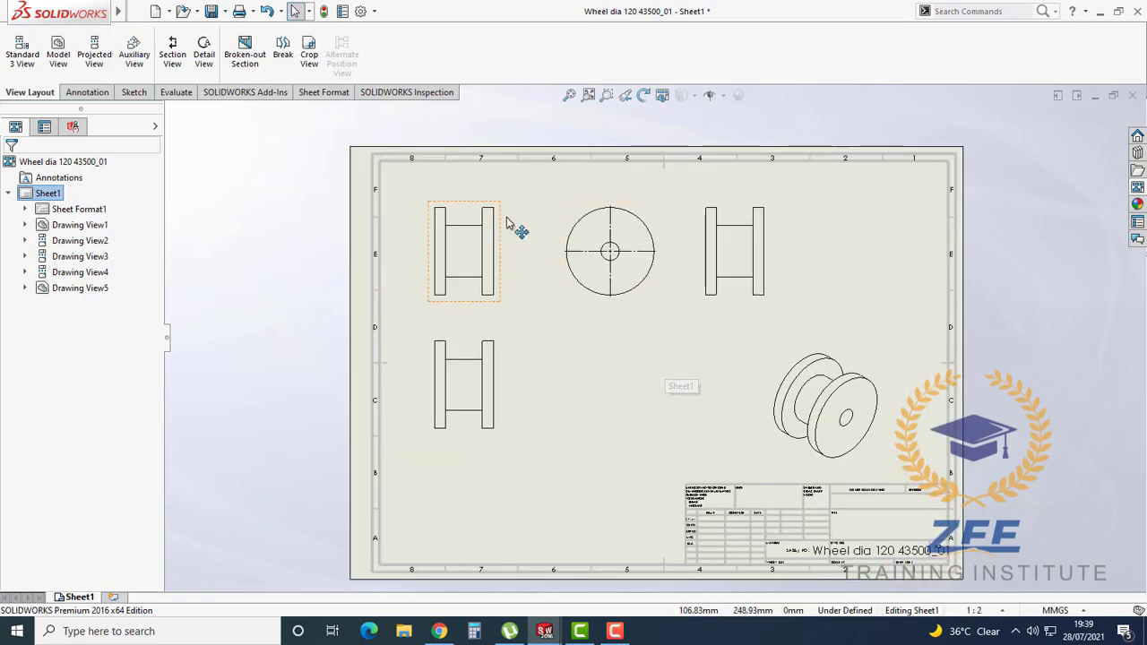
pyautogui.scroll(-2, 512, 224)
pyautogui.scroll(2, 614, 364)
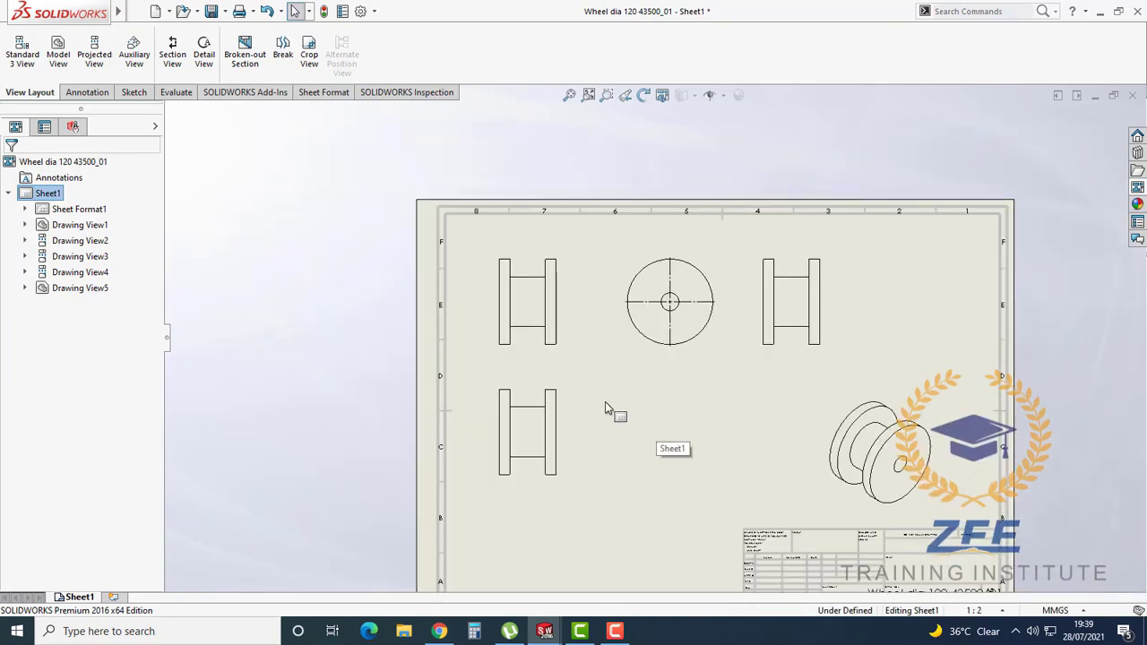
pyautogui.click(100, 94)
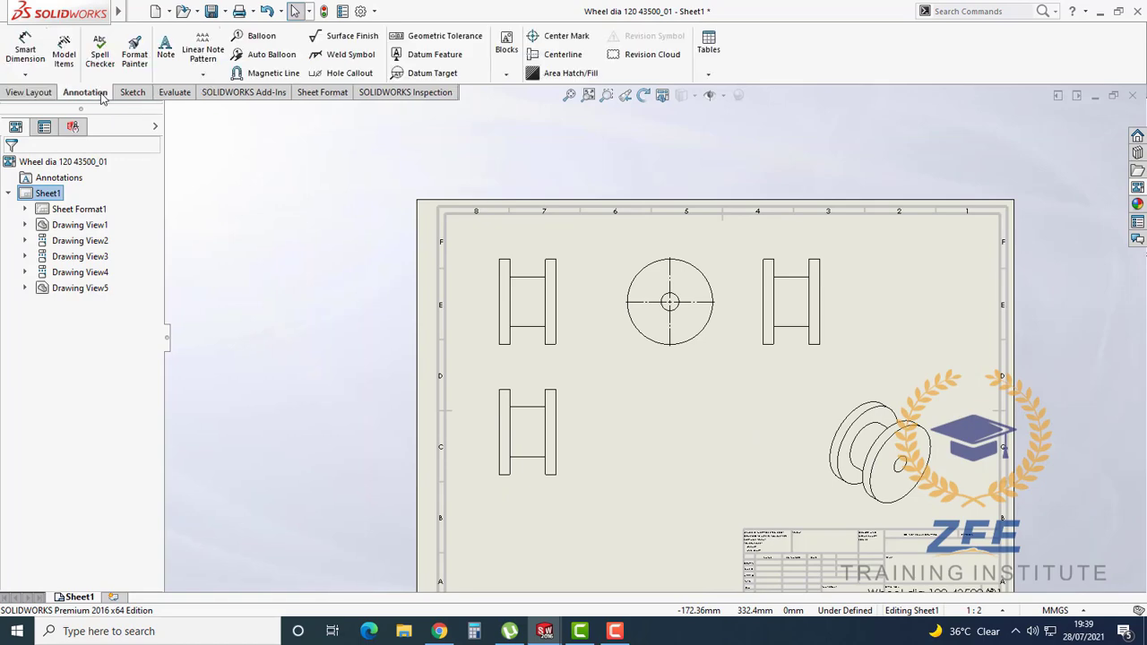
pyautogui.click(40, 94)
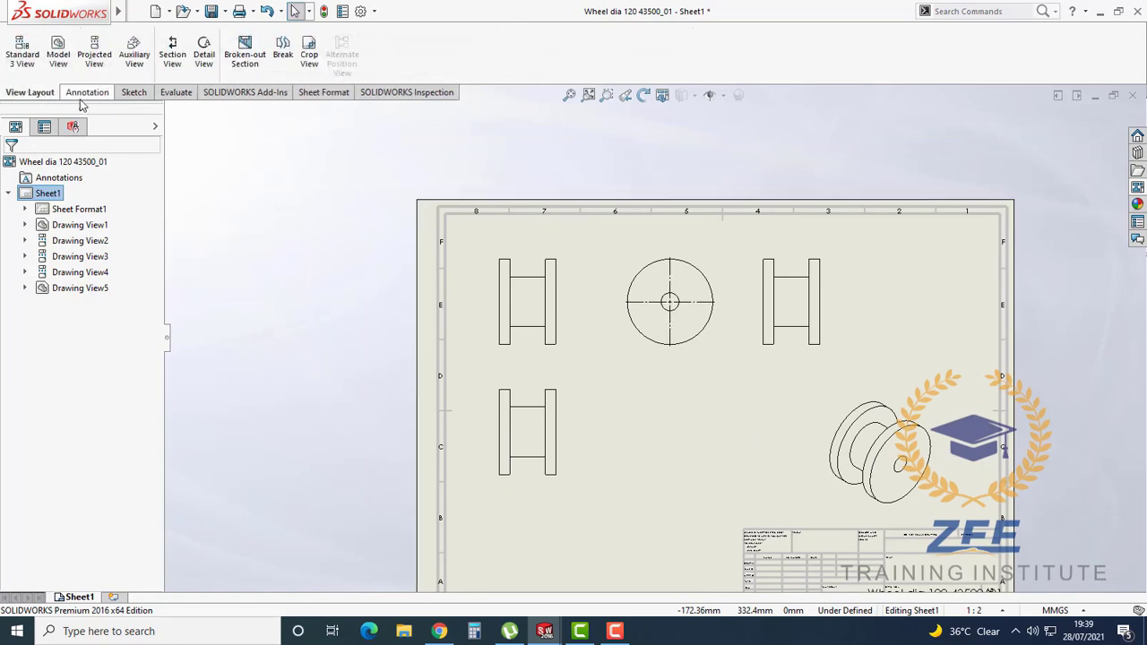
pyautogui.scroll(3, 683, 394)
pyautogui.scroll(-2, 733, 403)
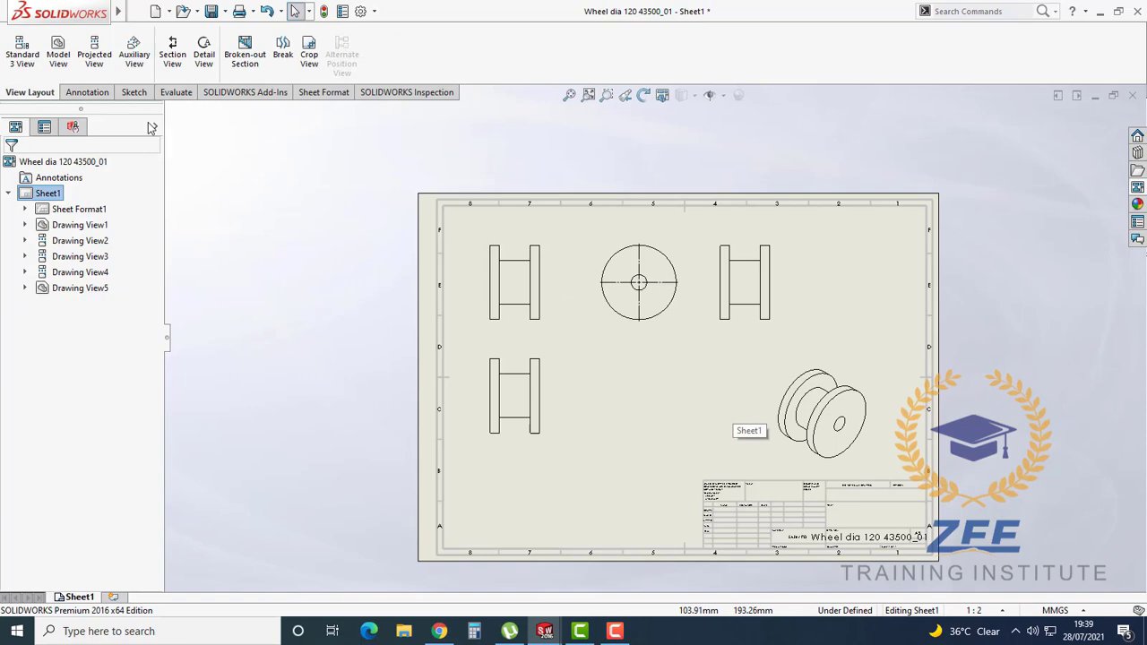
# Dimension the wheel's overall width between the outer flange faces, placed above the upper-left view.
pyautogui.click(87, 92)
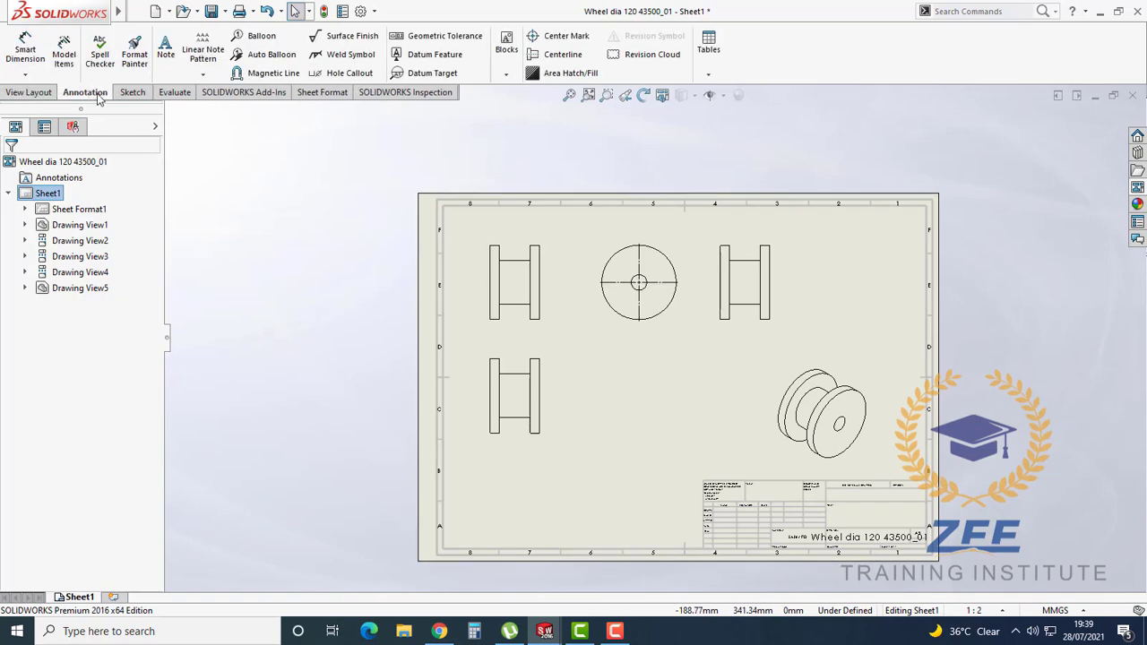
pyautogui.click(25, 54)
pyautogui.scroll(-4, 548, 258)
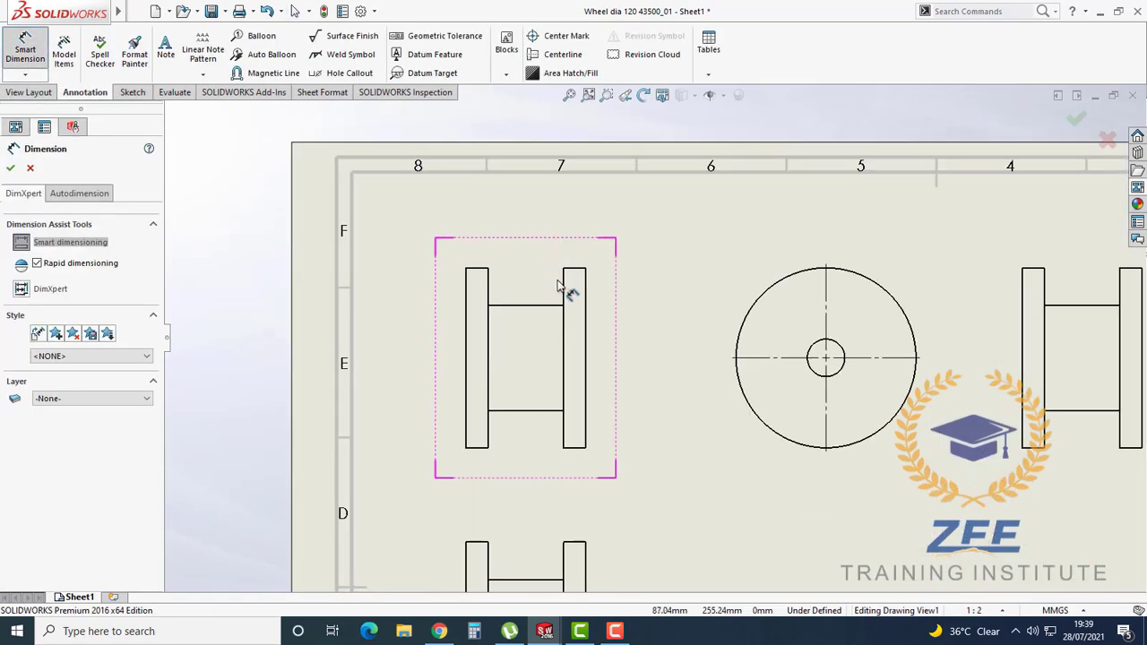
pyautogui.click(467, 298)
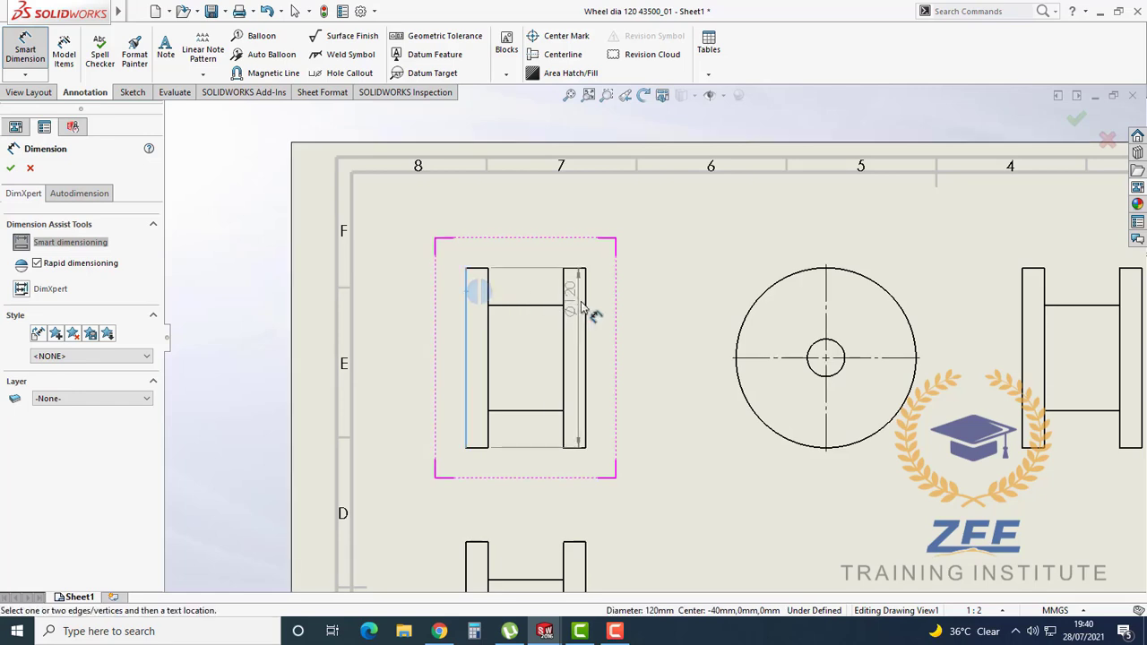
pyautogui.click(585, 311)
pyautogui.click(532, 229)
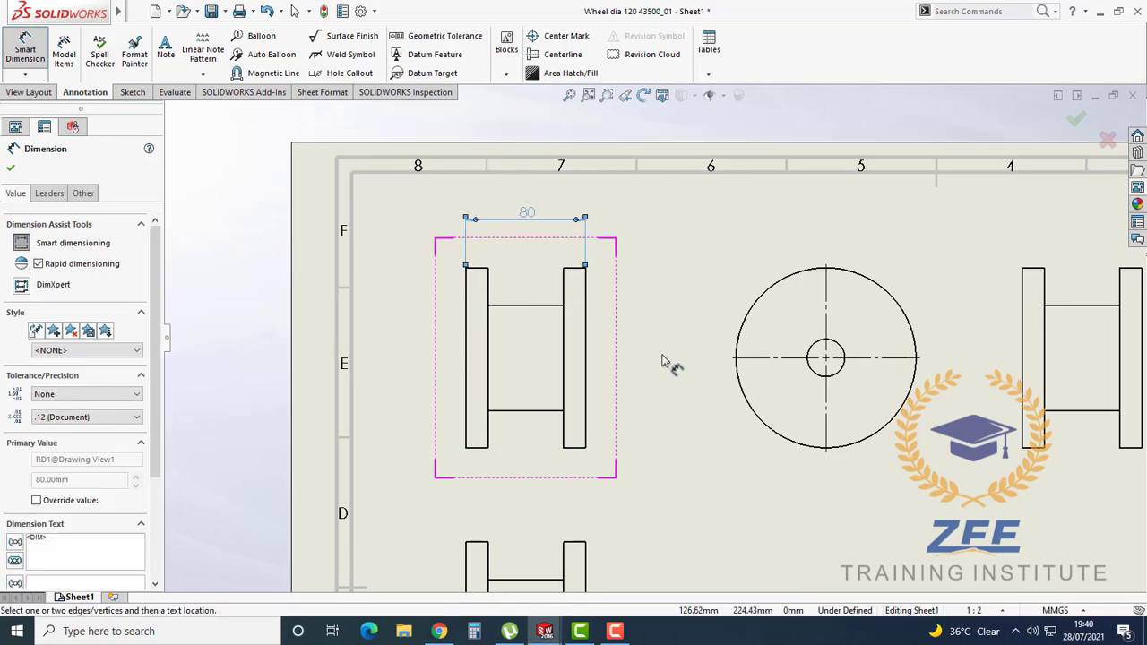
# Dimension the flange's outer diameter, placed to the right of the upper-left view.
pyautogui.scroll(1, 627, 351)
pyautogui.click(588, 341)
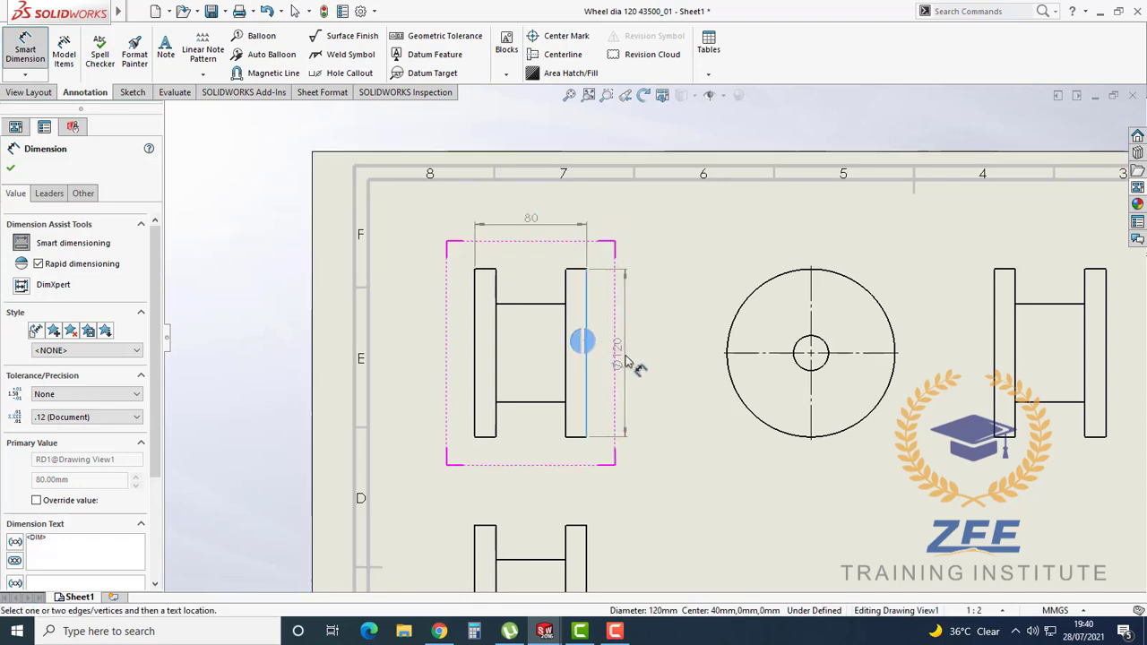
pyautogui.click(627, 360)
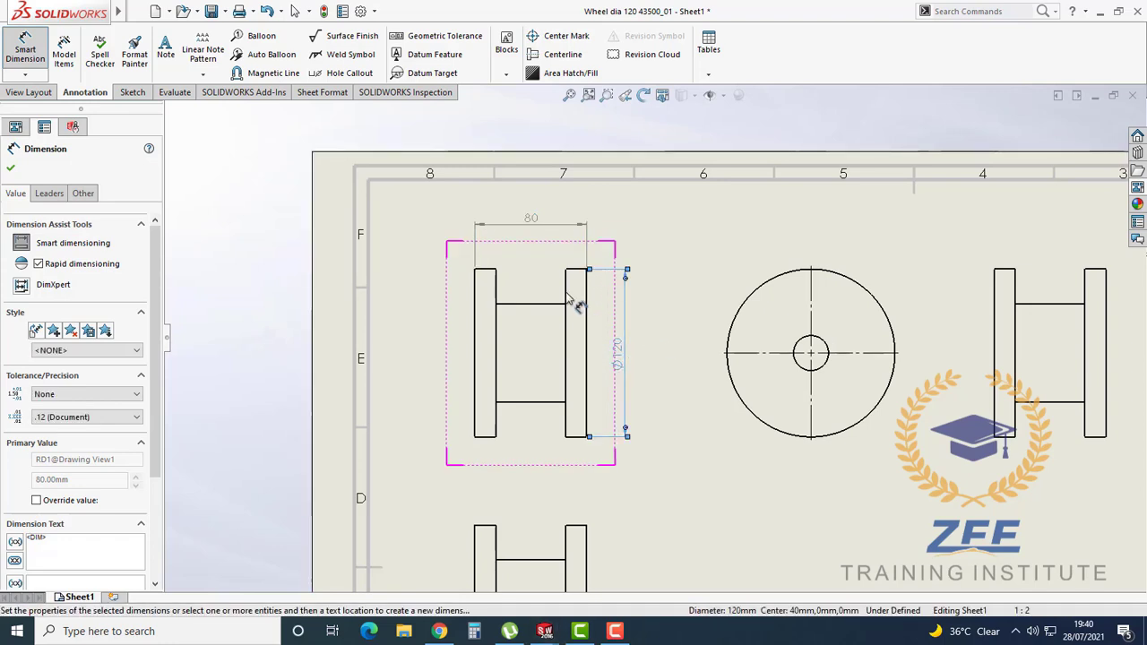
# Dimension the left flange's thickness in the upper-left view, placed between the flange and the overall width dimension.
pyautogui.click(485, 270)
pyautogui.click(488, 249)
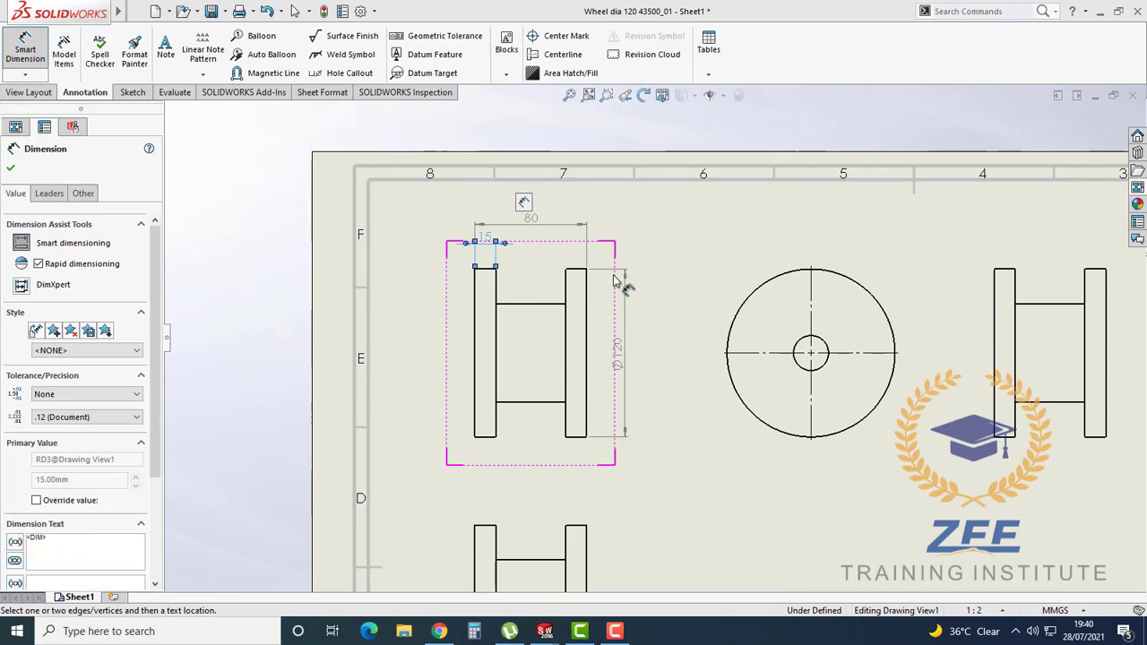
pyautogui.scroll(3, 653, 338)
pyautogui.scroll(-2, 755, 367)
pyautogui.press('Escape')
# Dimension the outer circle's diameter in the circular view, placed outside the circle at its upper right.
pyautogui.click(37, 48)
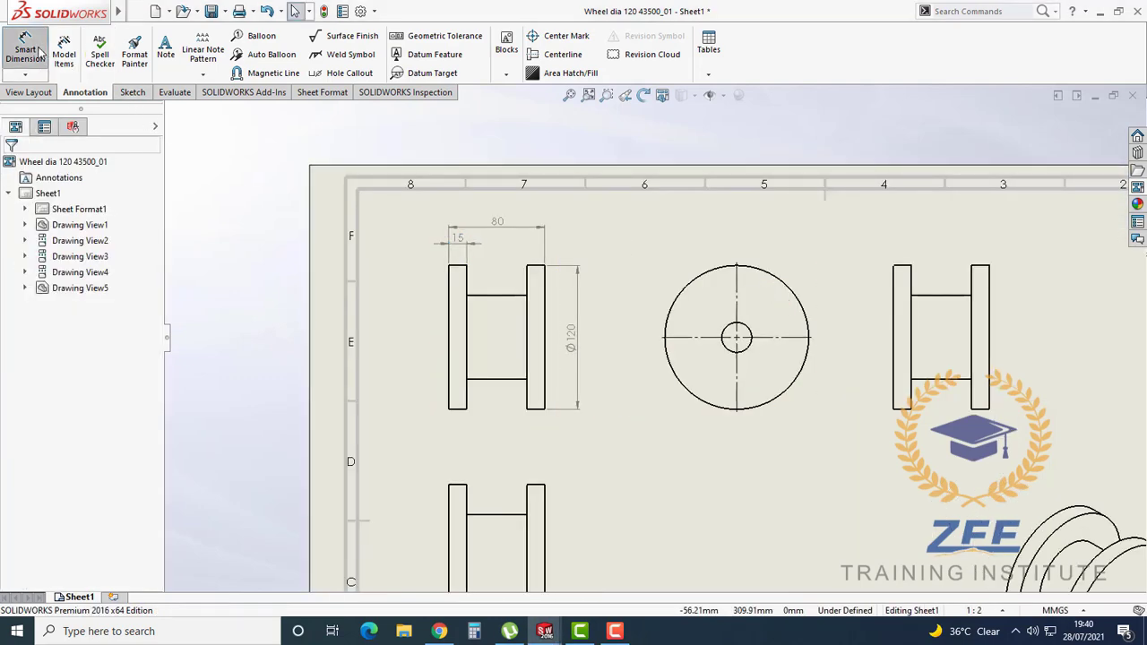
pyautogui.click(788, 287)
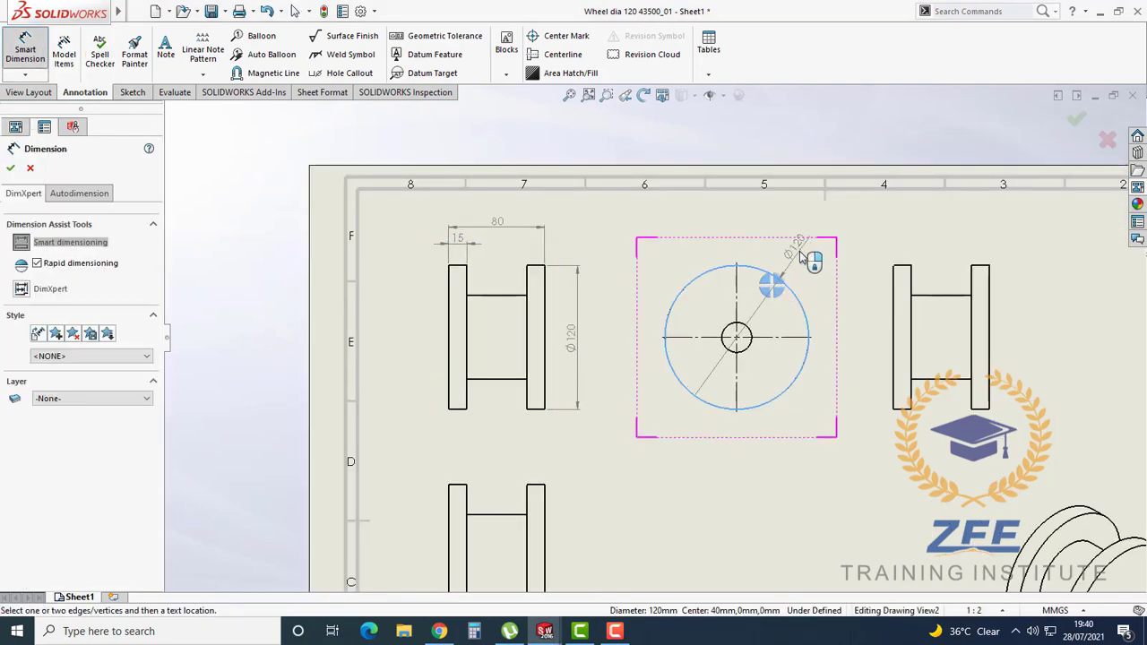
pyautogui.click(800, 255)
pyautogui.press('Escape')
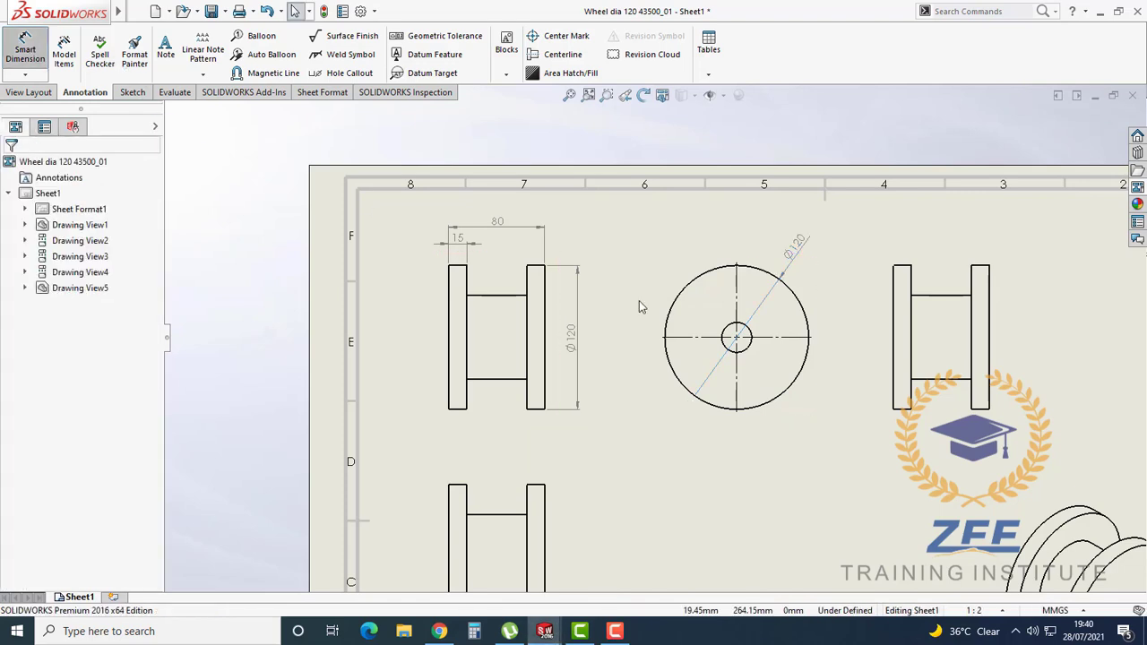
# Dimension the central bore's diameter in the circular view, placed outside the outer circle at its upper left.
pyautogui.press('Return')
pyautogui.click(727, 328)
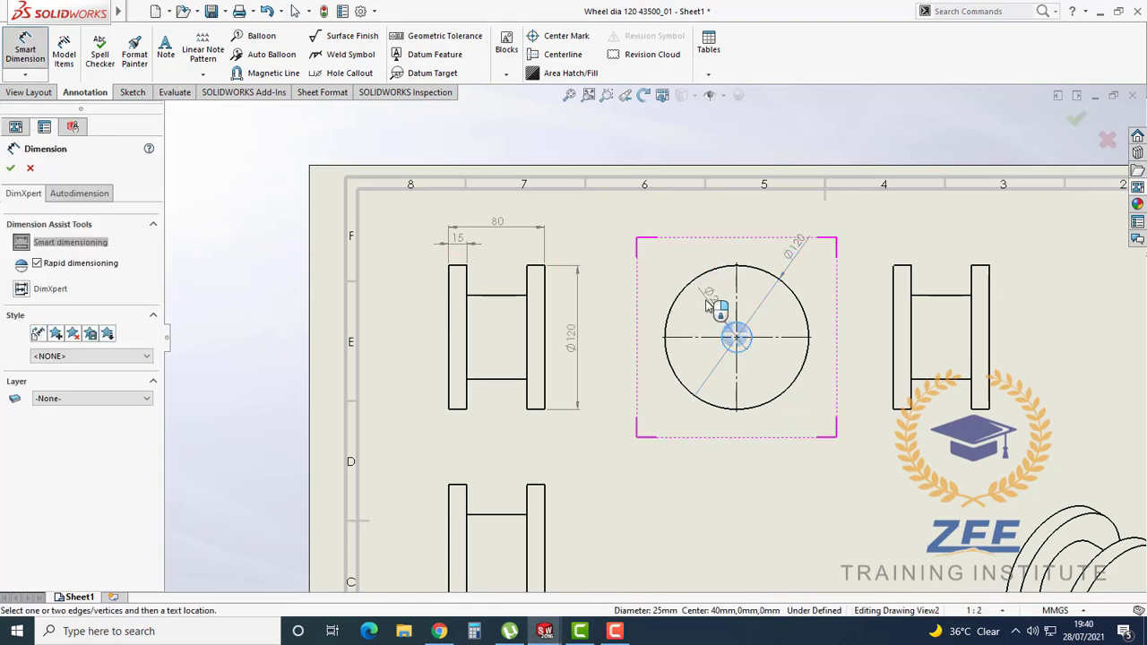
pyautogui.click(678, 255)
pyautogui.press('Escape')
pyautogui.scroll(3, 674, 359)
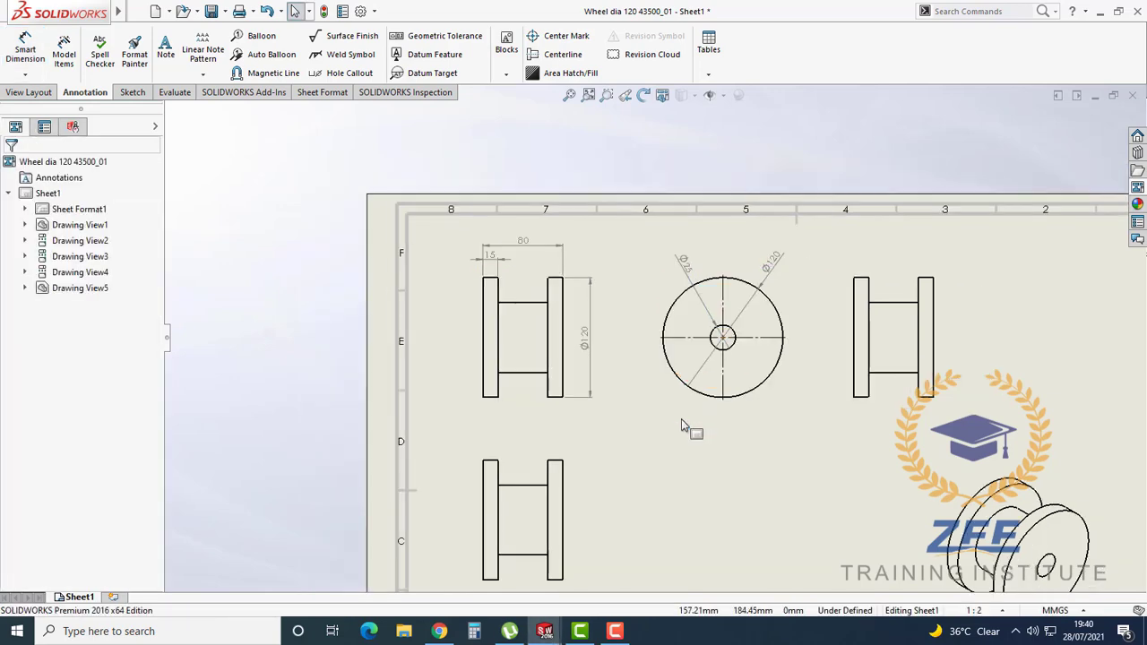
pyautogui.scroll(-2, 632, 475)
pyautogui.press('Return')
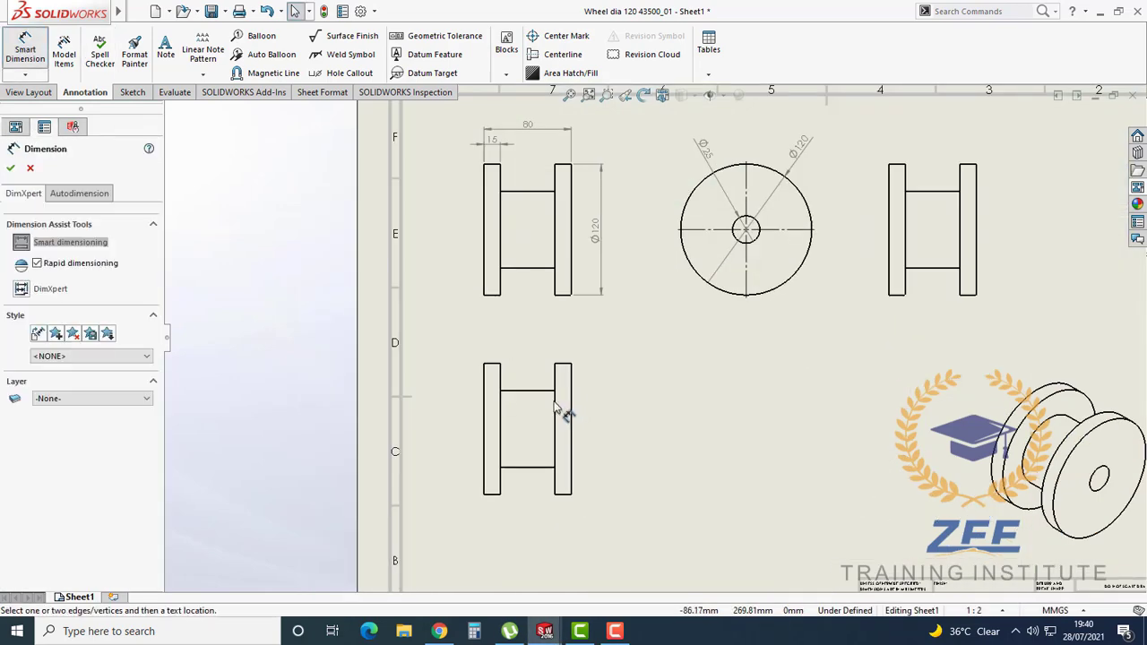
pyautogui.click(543, 397)
pyautogui.click(543, 468)
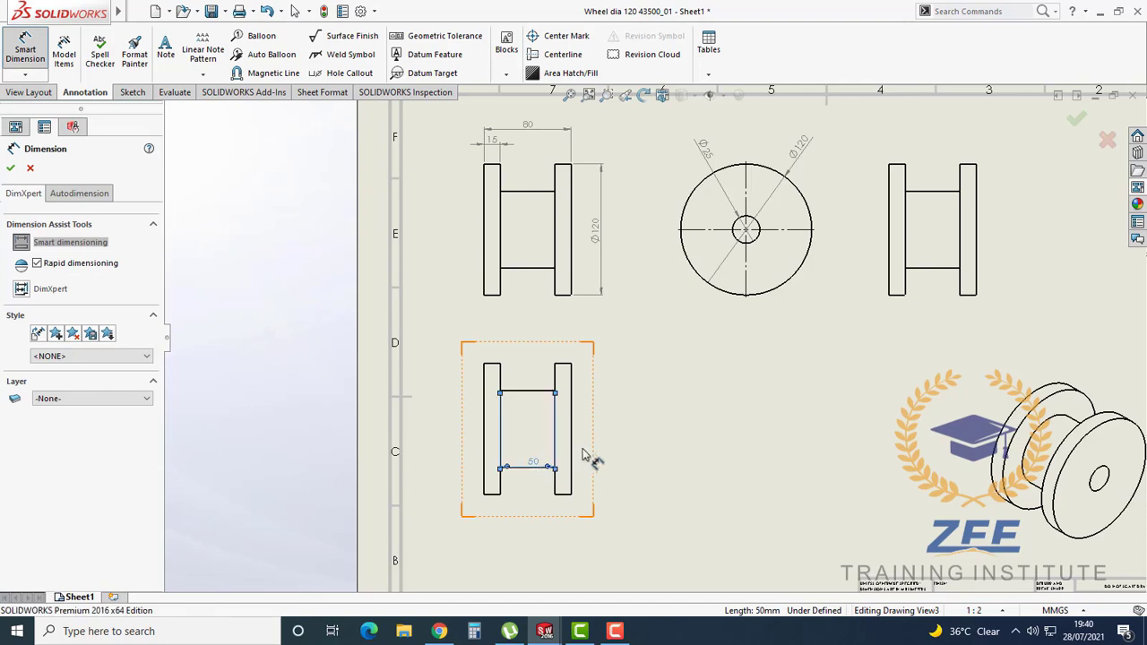
pyautogui.press('Escape')
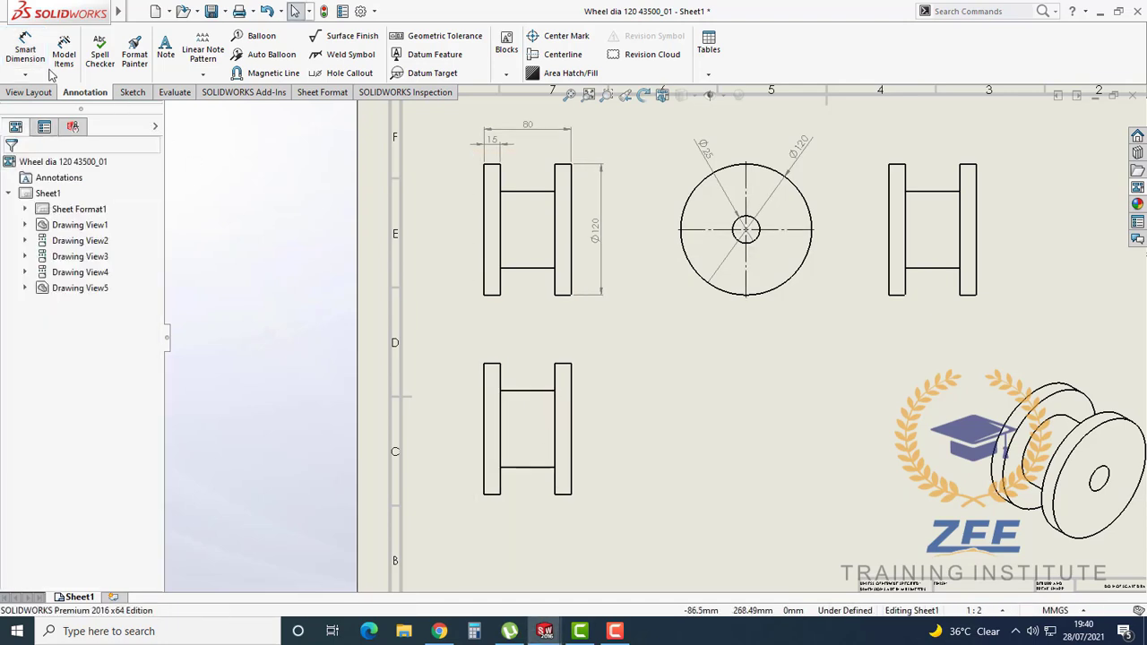
# Dimension the hub's diameter between its upper and lower edges in the lower-left view, placed to that view's right.
pyautogui.press('Return')
pyautogui.click(527, 392)
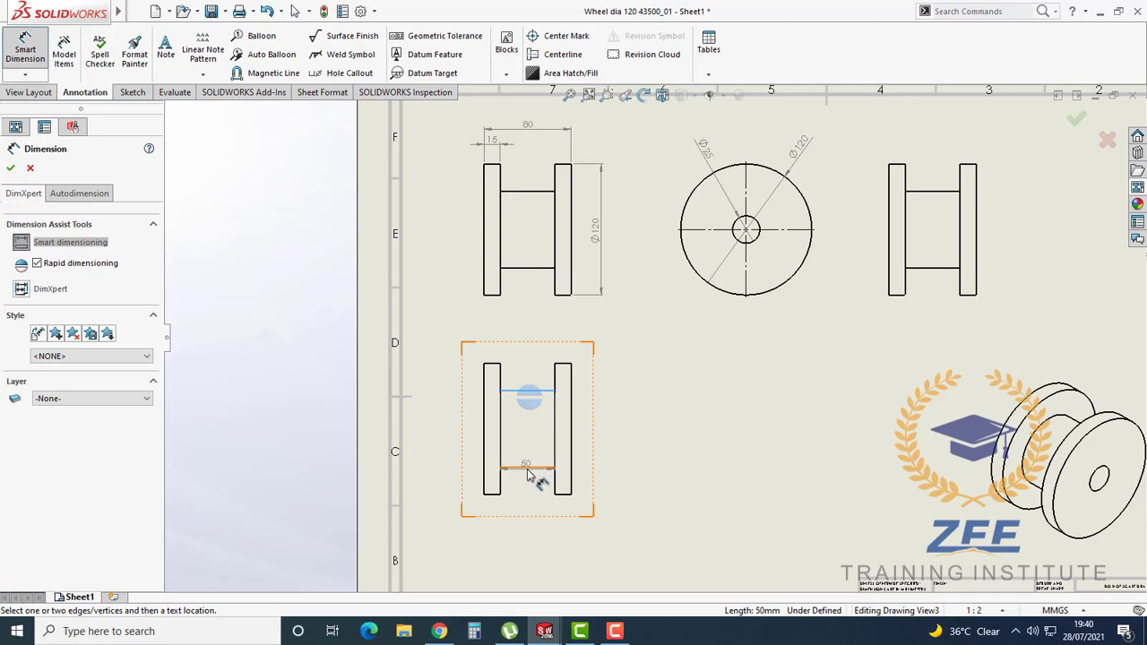
pyautogui.click(526, 468)
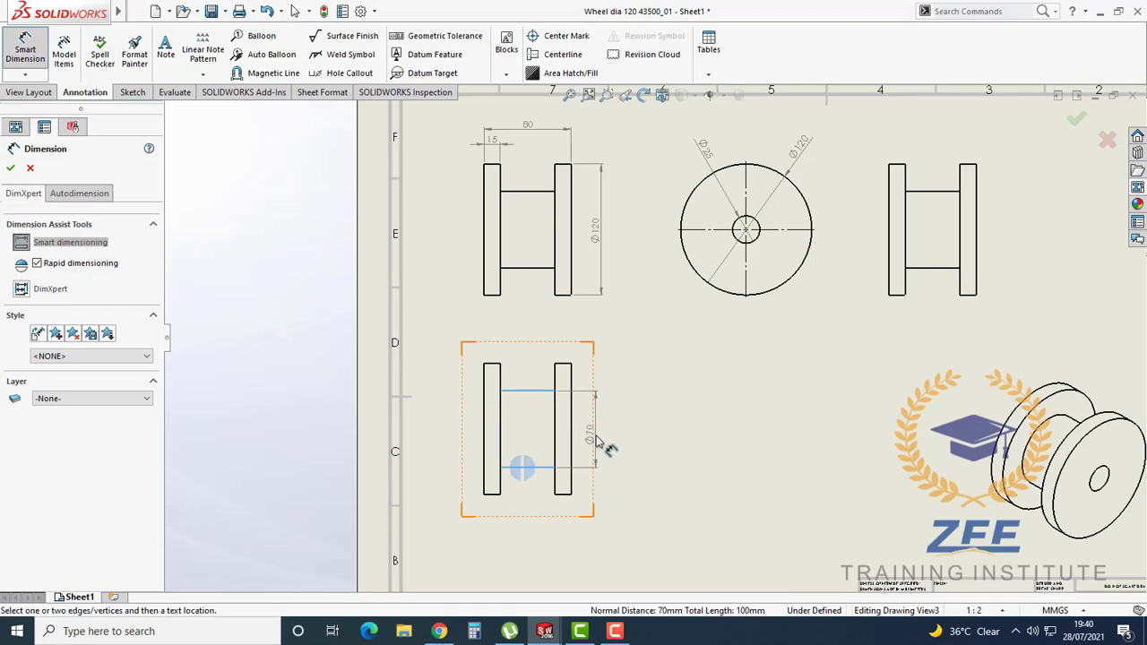
pyautogui.click(599, 441)
pyautogui.press('Escape')
pyautogui.press('f')
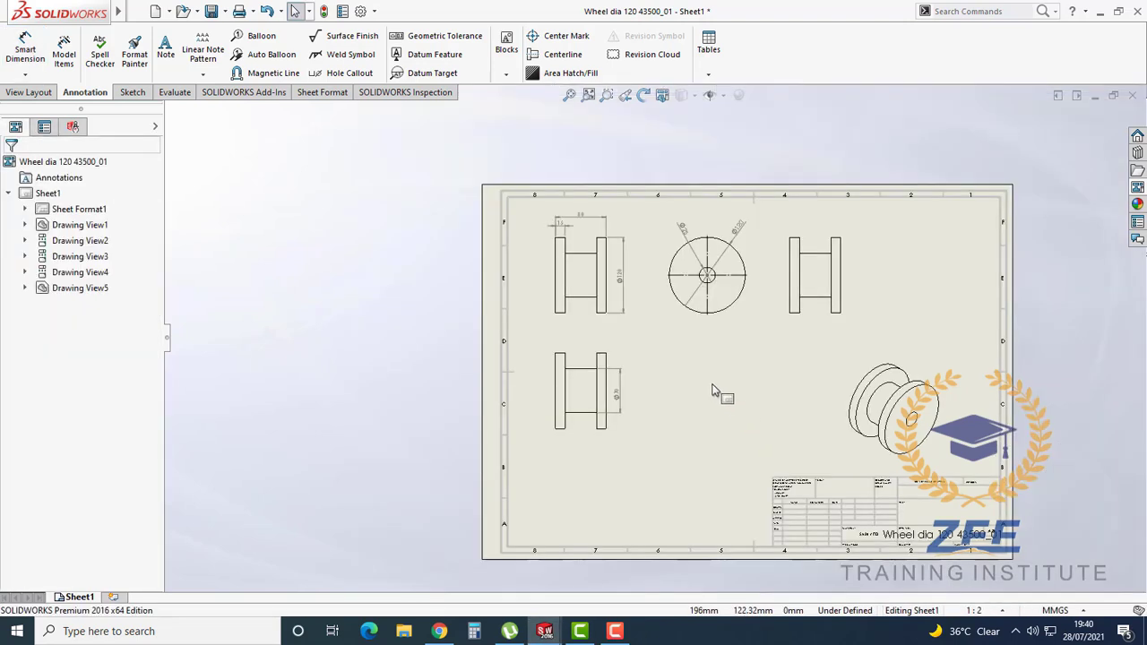
pyautogui.scroll(-3, 721, 375)
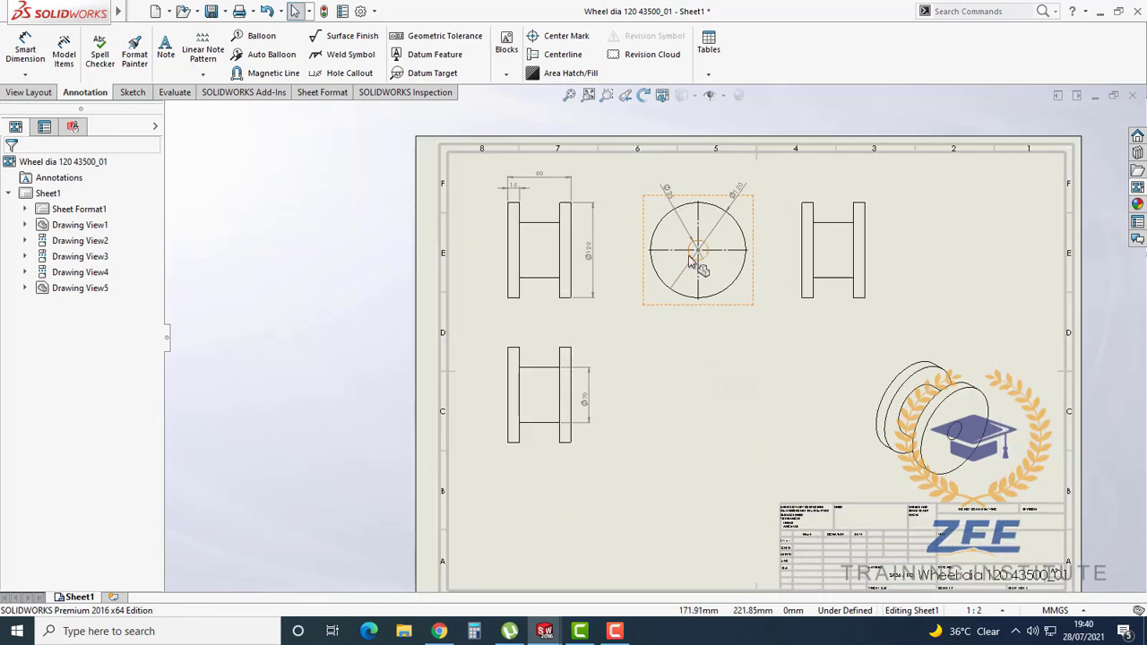
pyautogui.scroll(2, 737, 358)
pyautogui.scroll(-1, 738, 356)
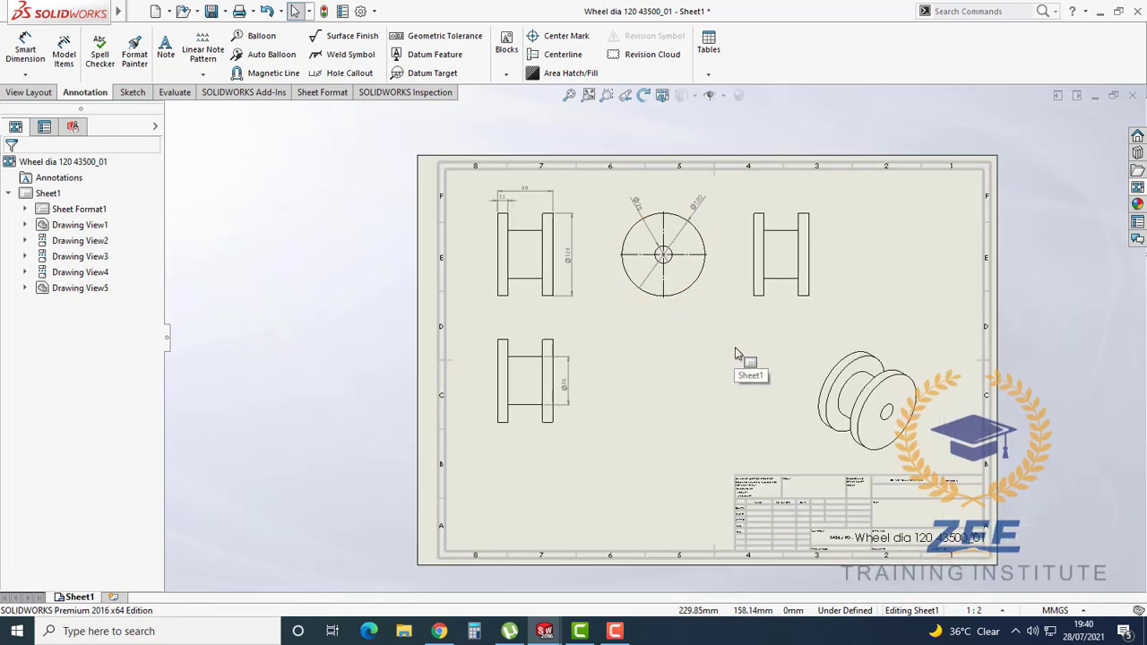